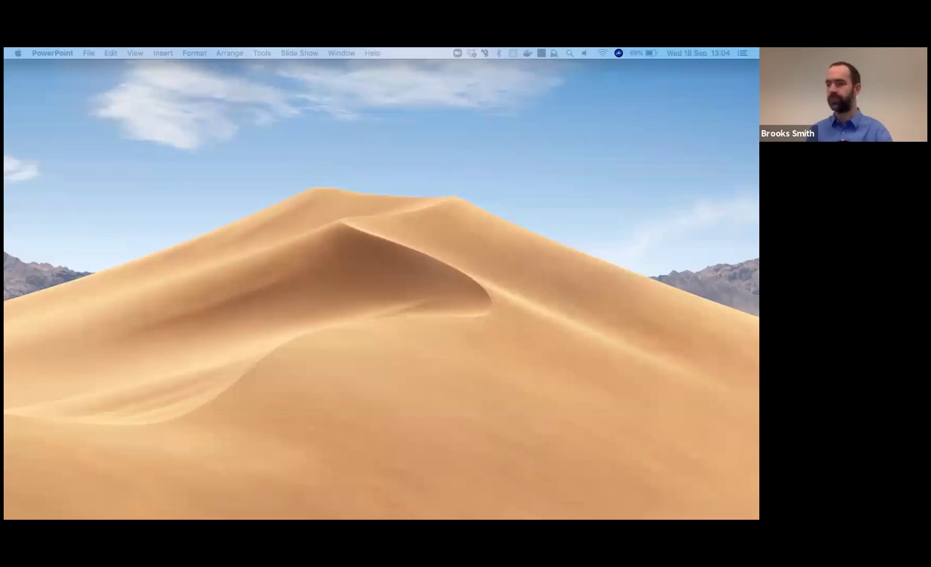
- Bring Firefox to the front and load the clearcalcs website from the address bar
key("ctrl+Right")
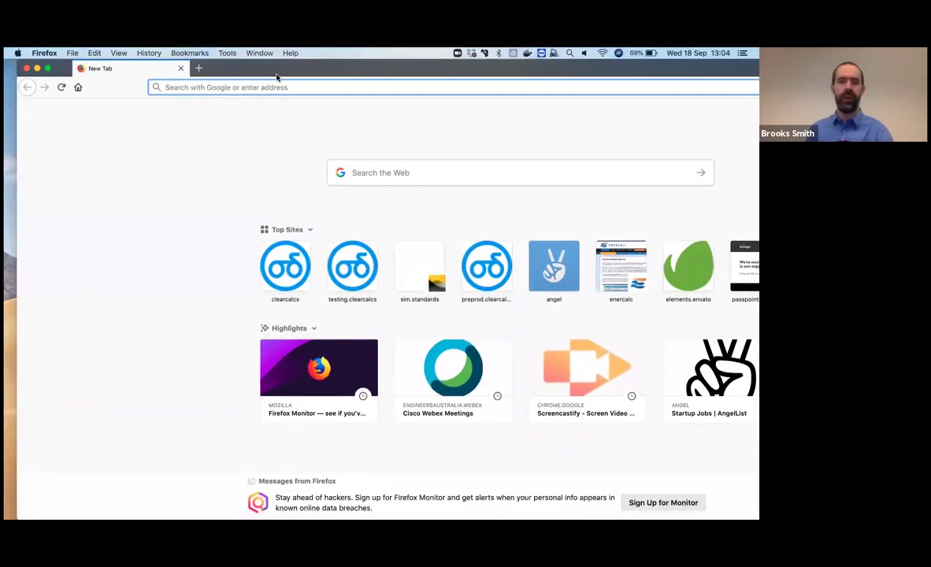
type("clearcalcs")
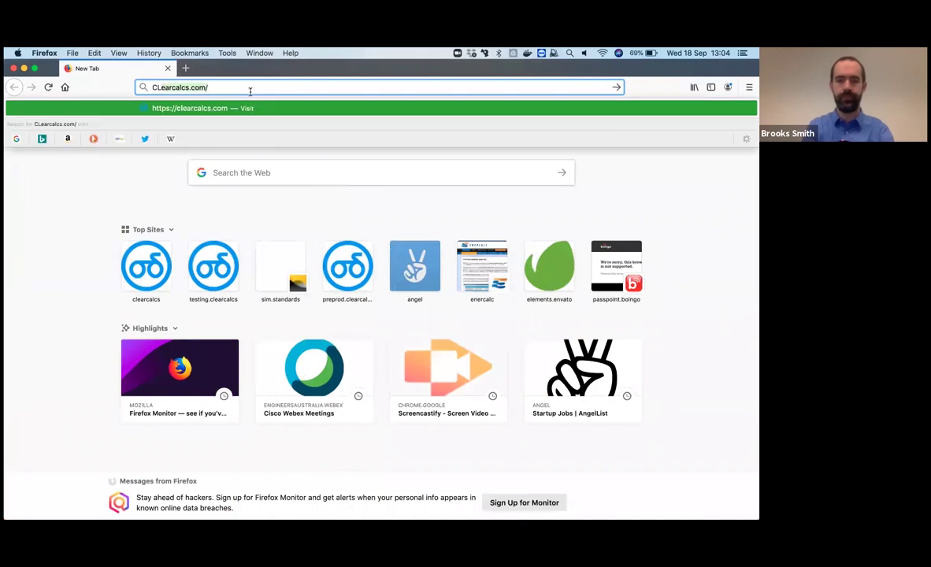
key("Return")
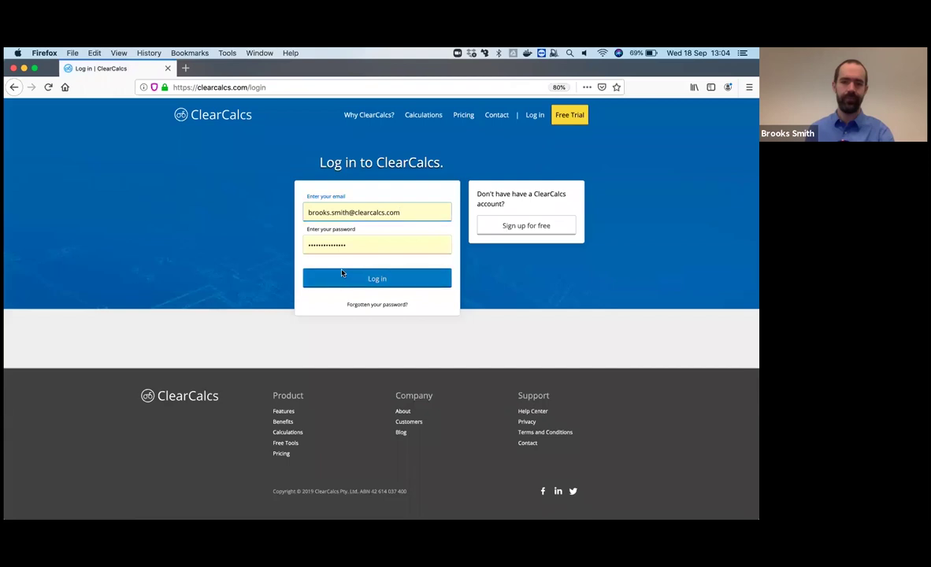
- Log in and start a new project named Webinar, number 1, client My Client
left_click(342, 276)
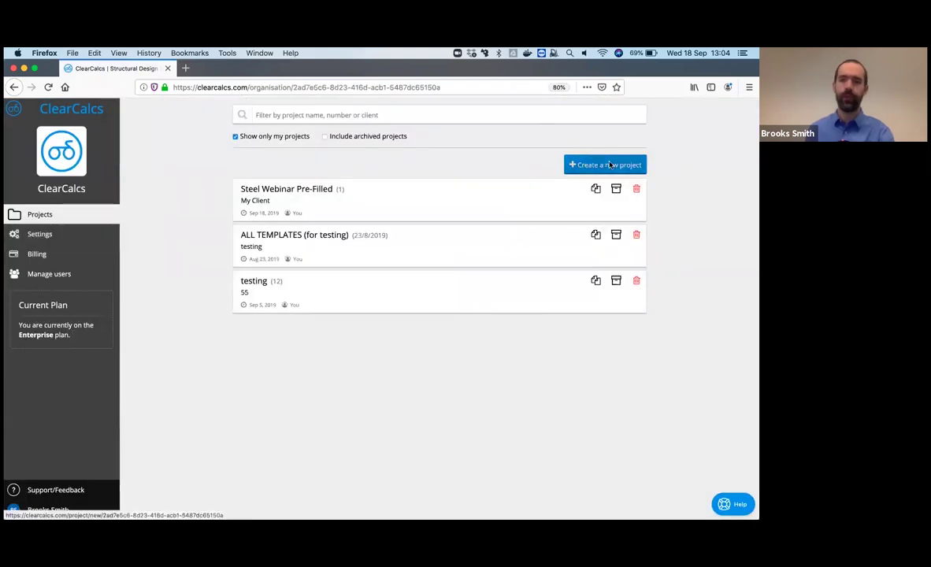
left_click(592, 164)
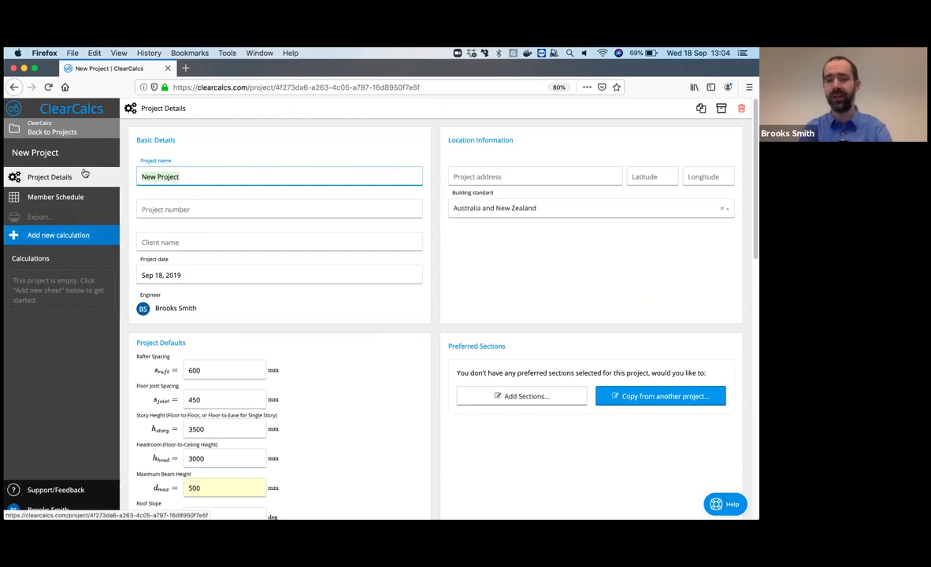
type("Webinar")
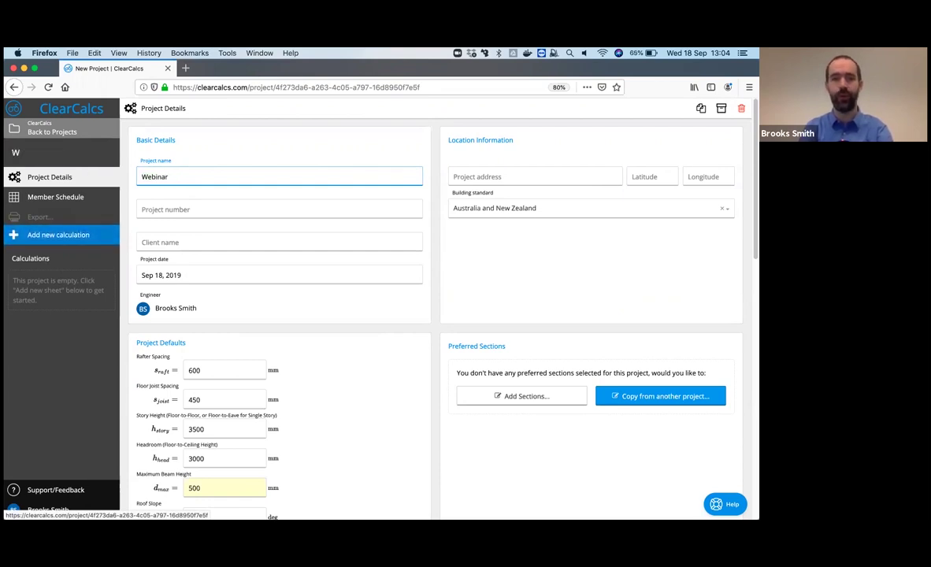
key("Tab")
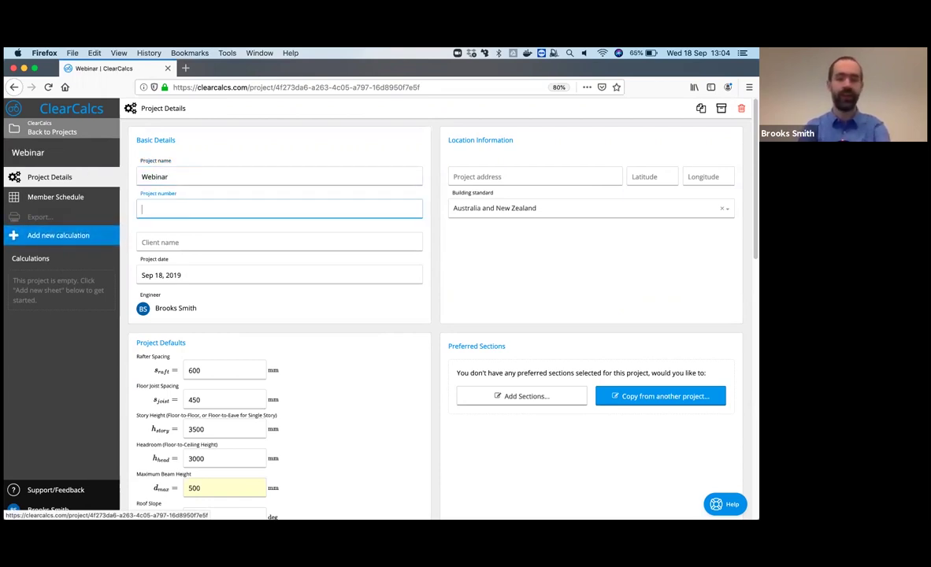
type("1")
key("Tab")
type("My Client")
key("Tab")
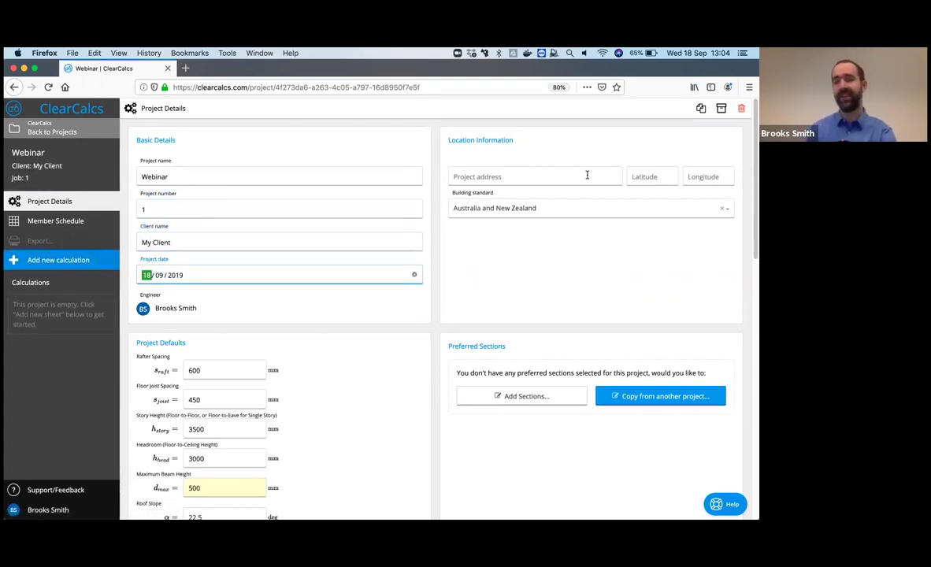
left_click(587, 175)
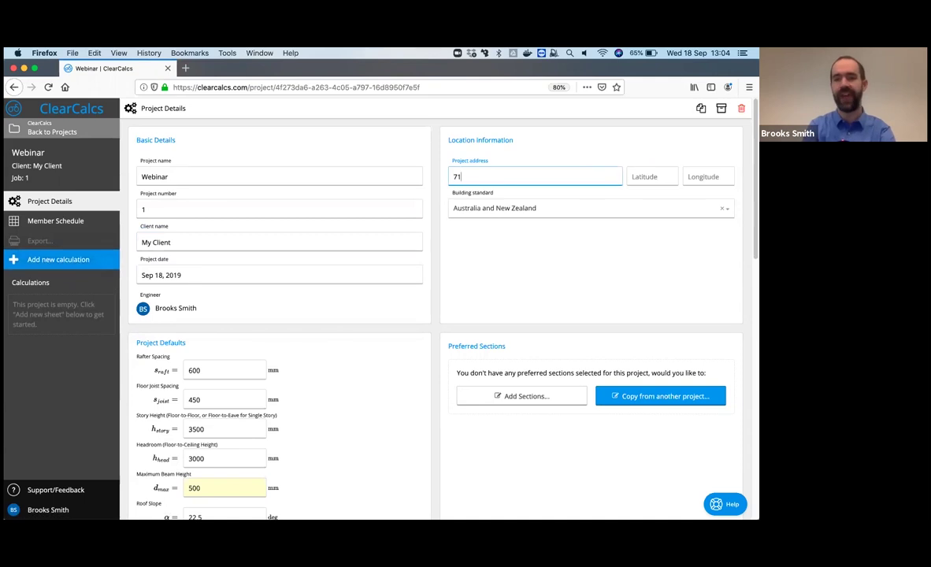
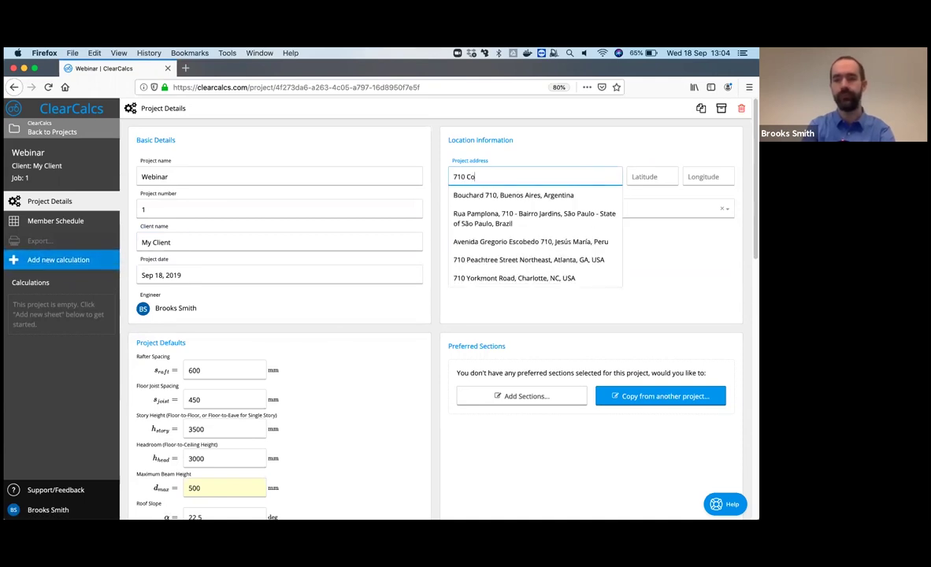
left_click(571, 196)
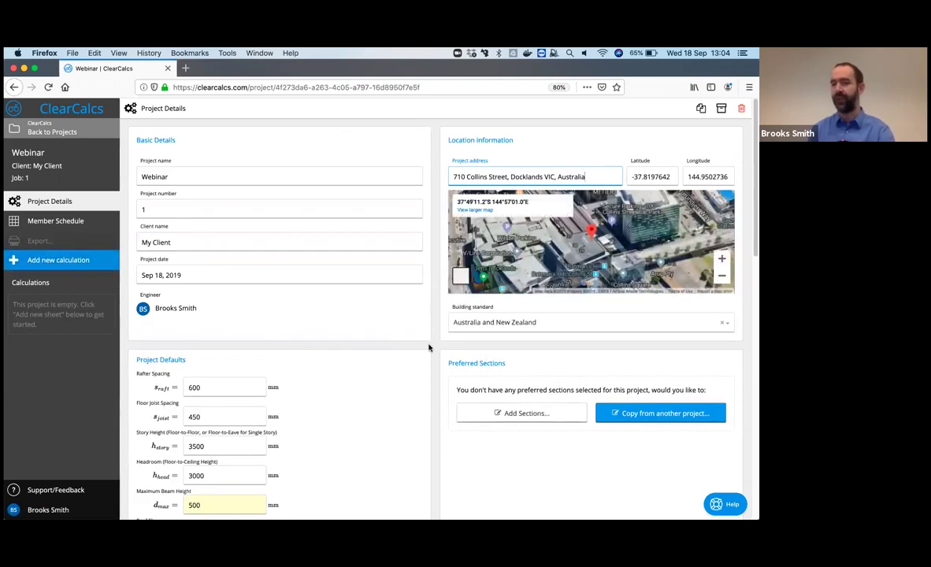
scroll(429, 347, "down", 1)
scroll(429, 350, "down", 3)
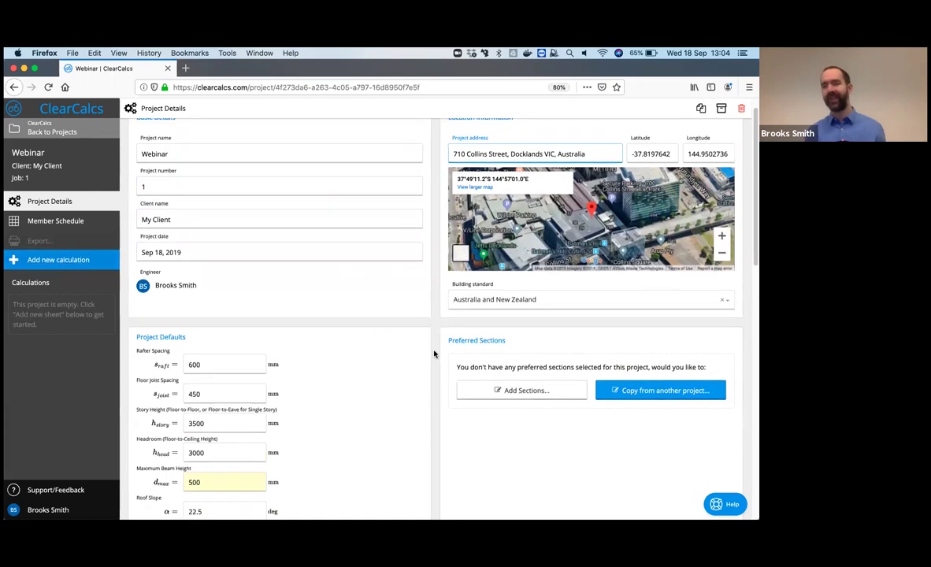
scroll(431, 353, "down", 10)
right_click(431, 348)
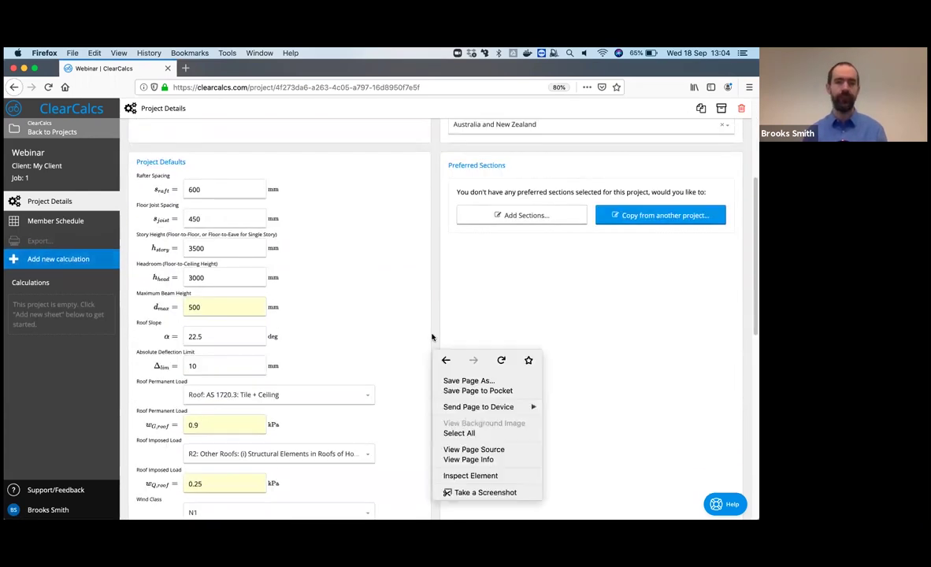
left_click(330, 337)
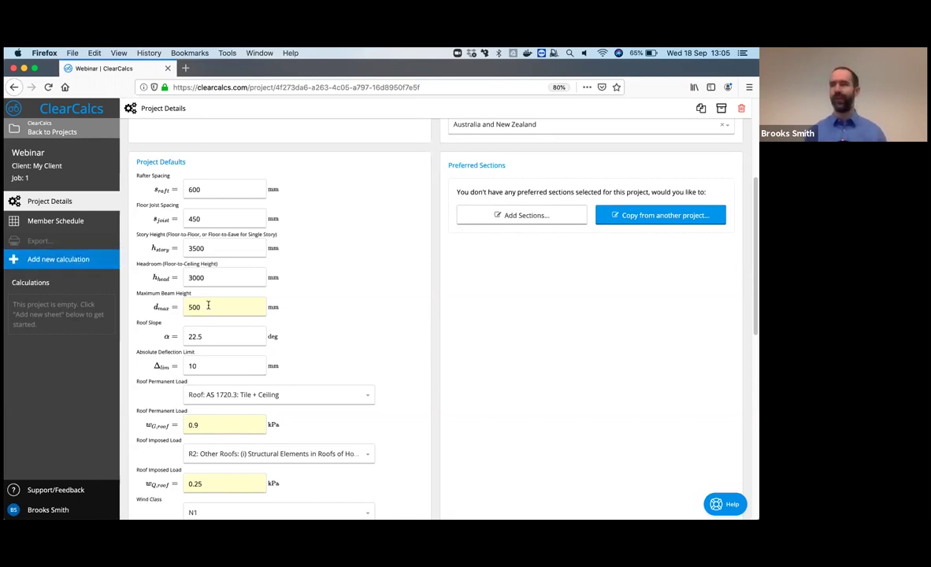
scroll(393, 343, "down", 1)
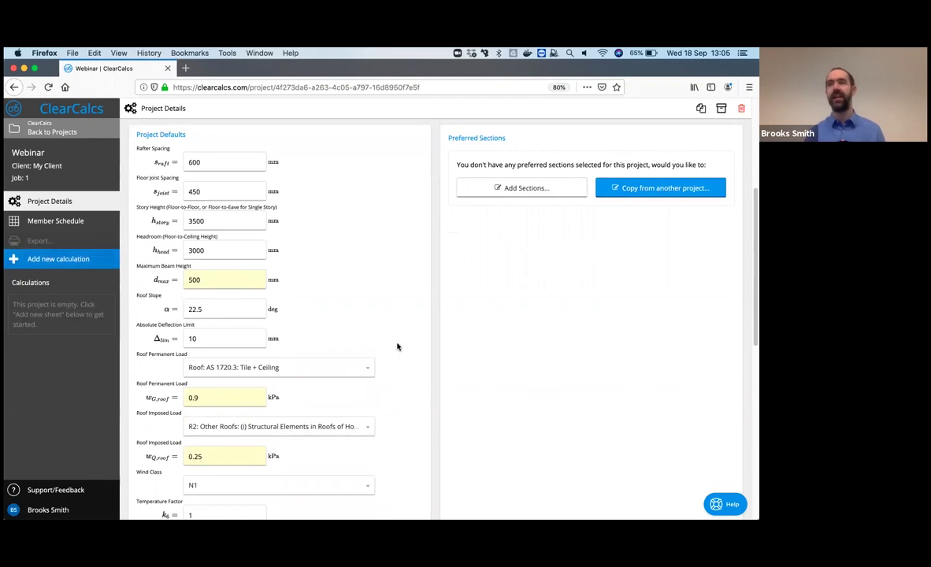
scroll(399, 349, "down", 1)
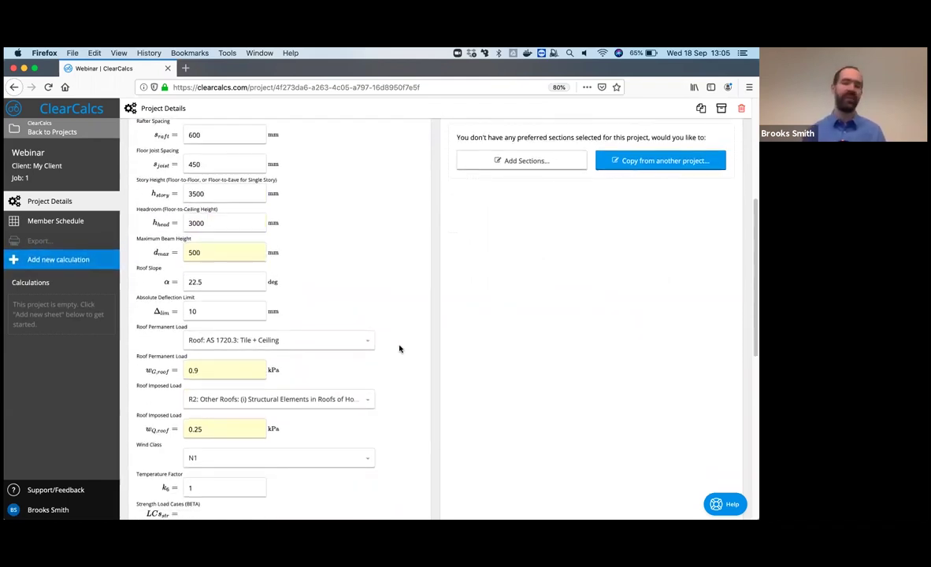
scroll(399, 349, "down", 5)
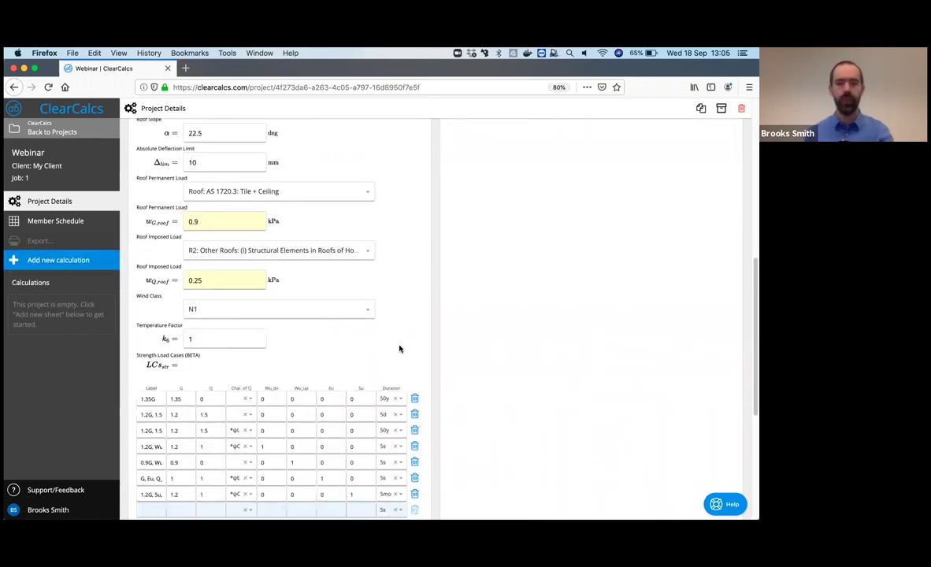
scroll(399, 349, "down", 8)
scroll(472, 342, "up", 1)
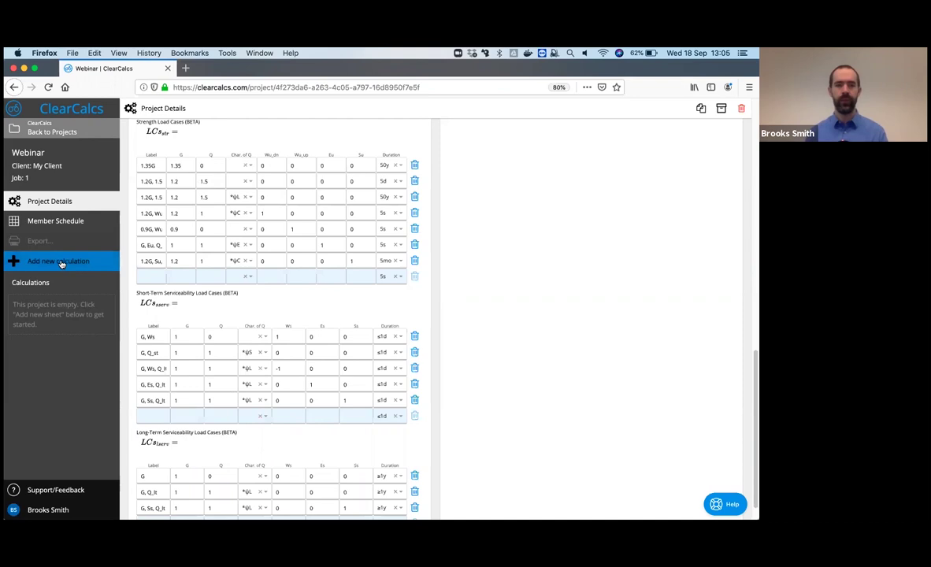
left_click(62, 262)
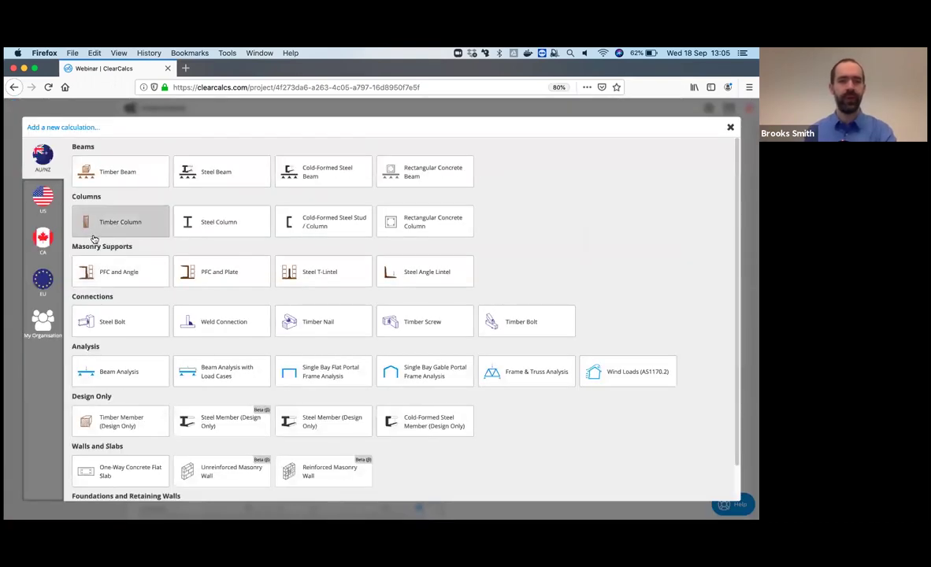
- Add a Steel Beam Floor Bearer calculation, creating sheet B1
left_click(214, 174)
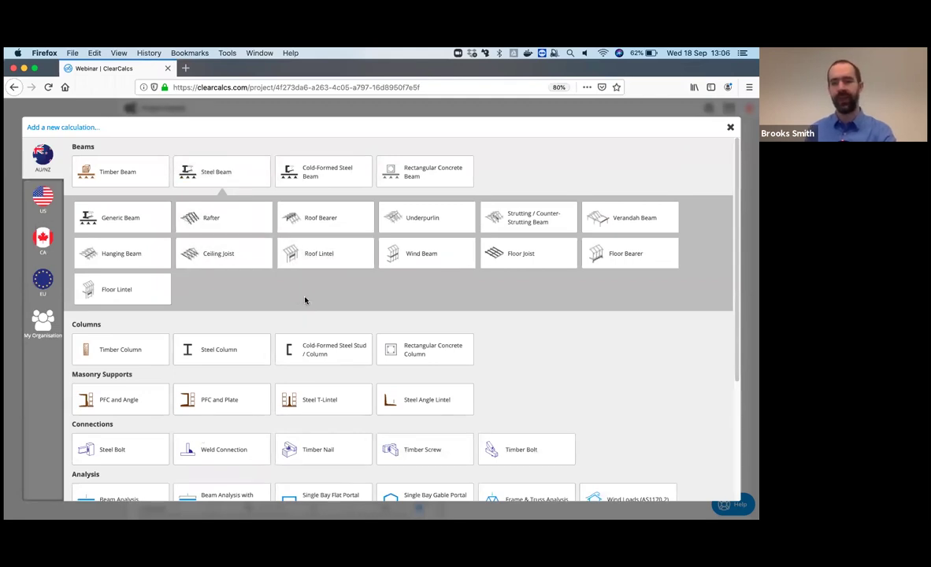
left_click(624, 256)
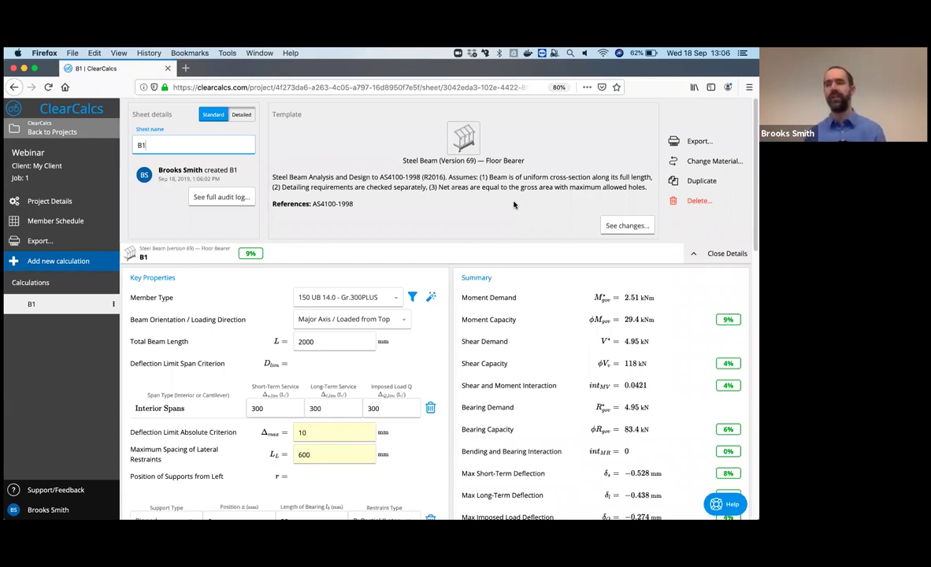
- Set the beam length to 5000 mm and edit both supports' bearing lengths
left_click(727, 254)
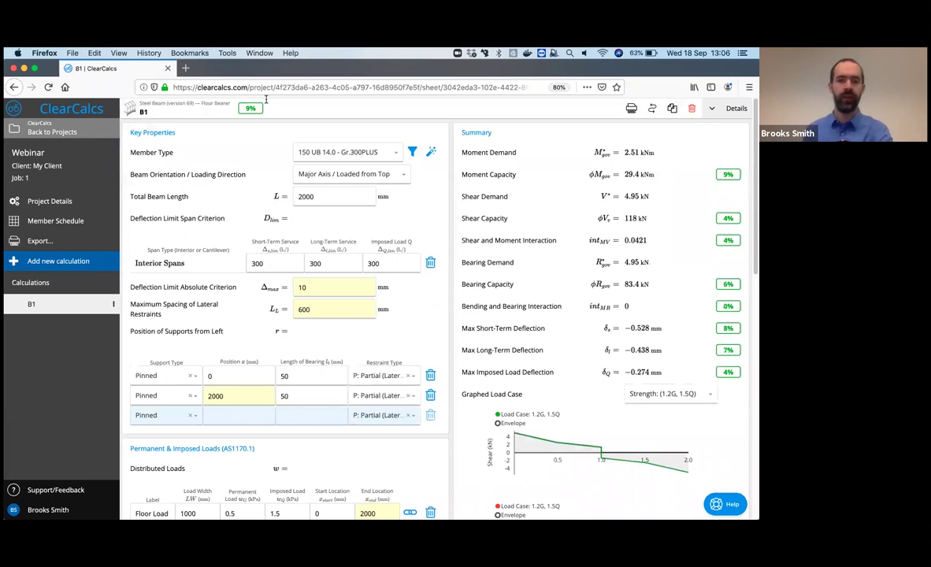
left_click(302, 197)
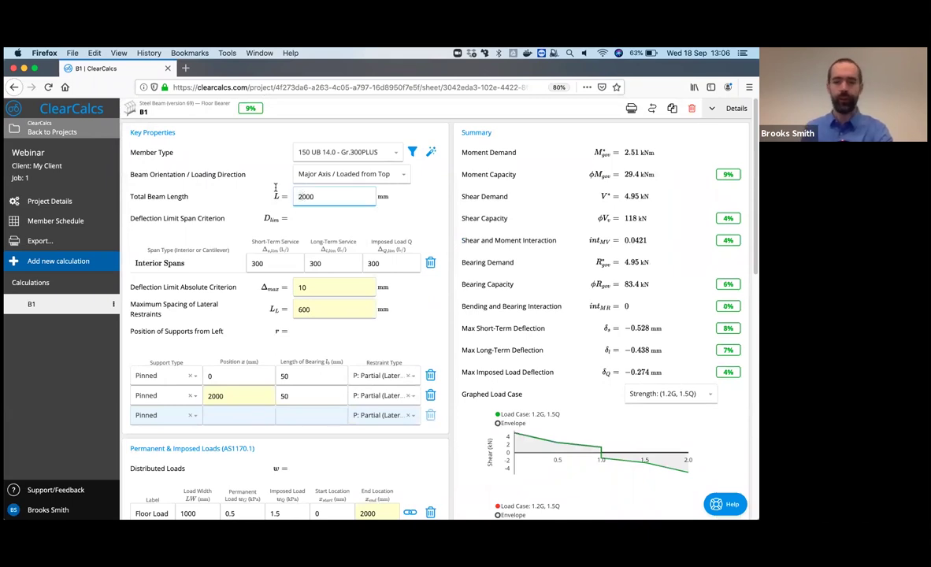
key("BackSpace")
type("5")
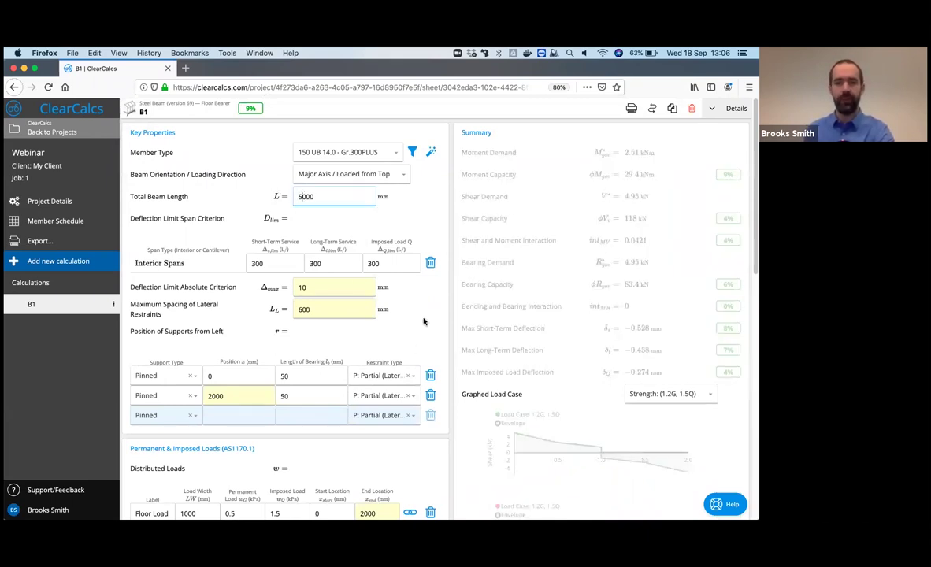
scroll(236, 362, "down", 1)
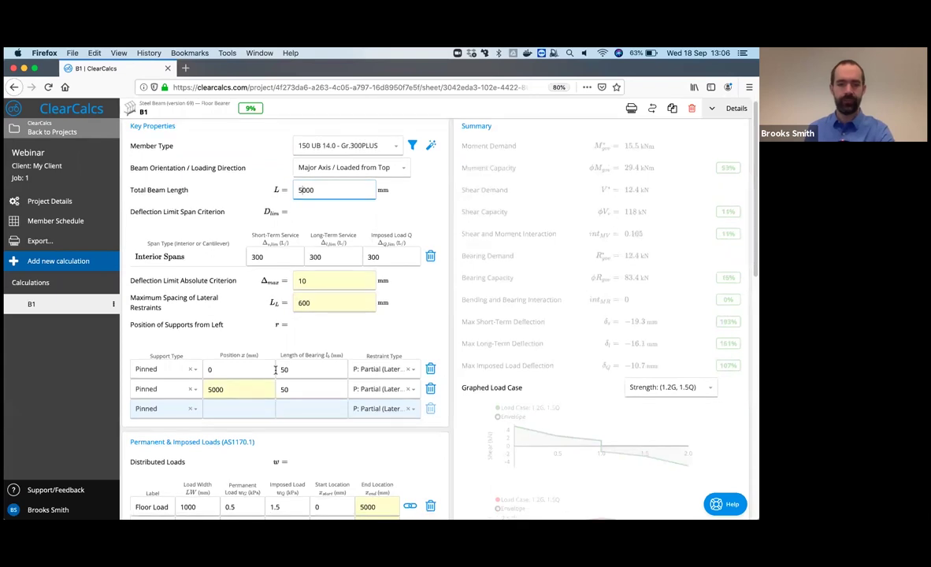
left_click(280, 368)
type("1")
left_click(282, 389)
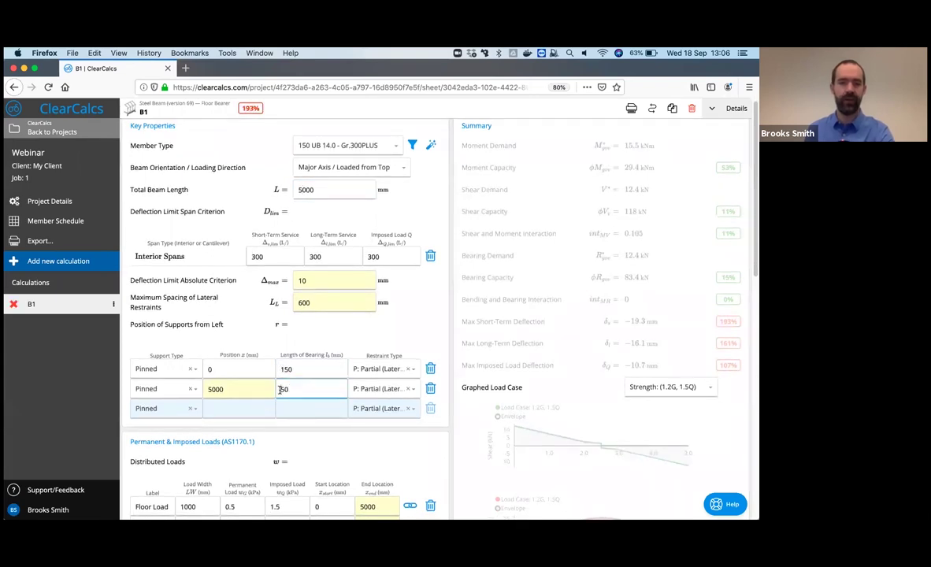
type("1")
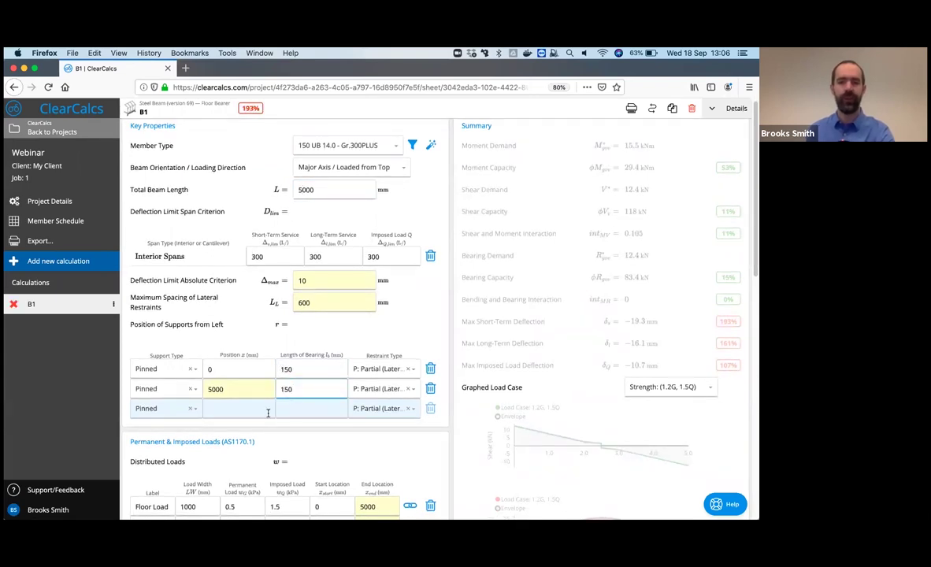
- Delete the Wall Load, Roof Load and Alternate Imposed point load
scroll(422, 441, "down", 3)
left_click(431, 426)
left_click(431, 425)
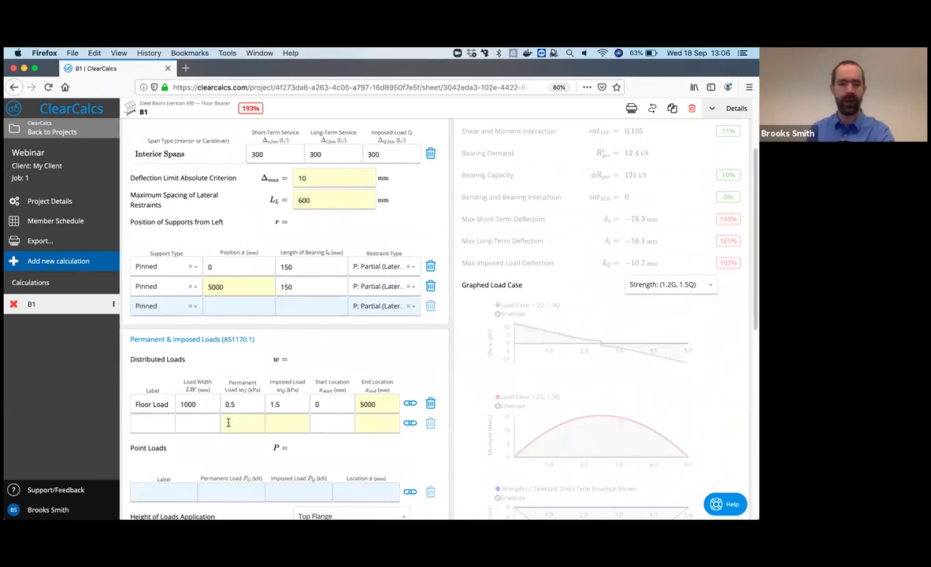
scroll(246, 449, "down", 1)
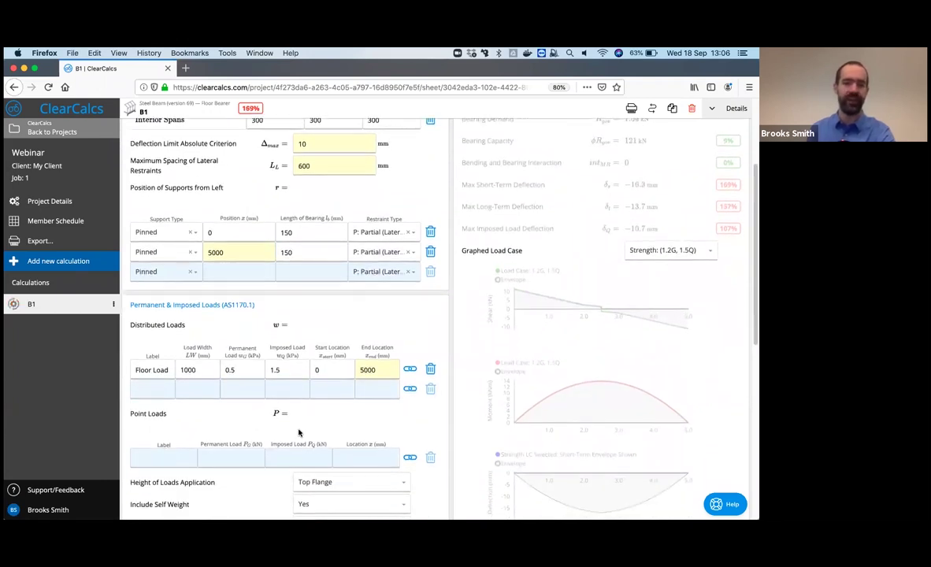
scroll(299, 433, "down", 4)
left_click(296, 443)
scroll(308, 449, "down", 8)
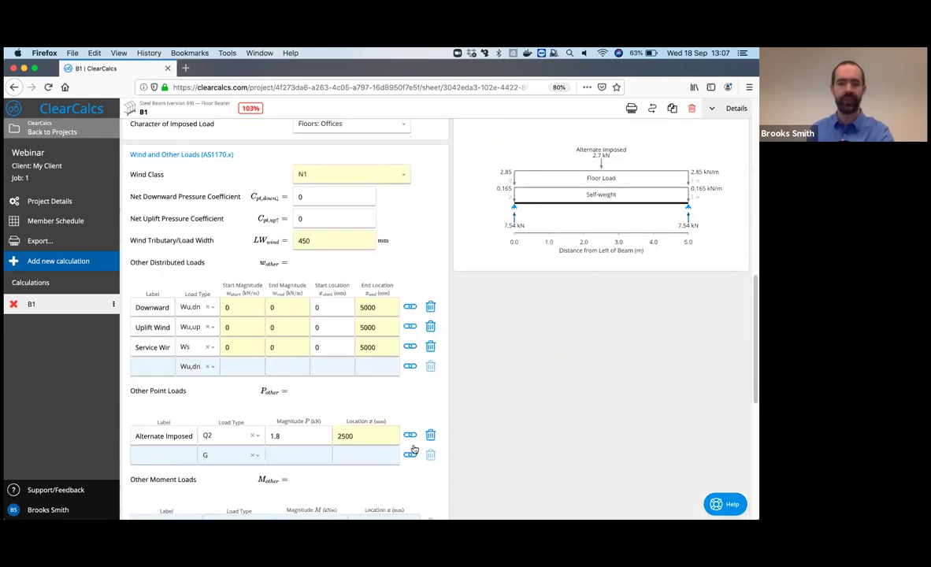
left_click(430, 435)
scroll(418, 429, "up", 12)
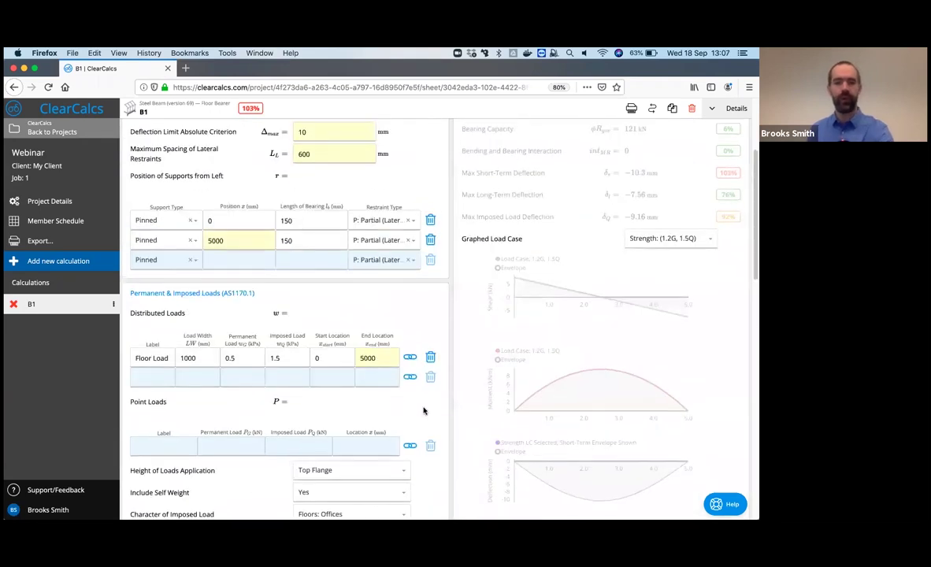
scroll(423, 410, "up", 1)
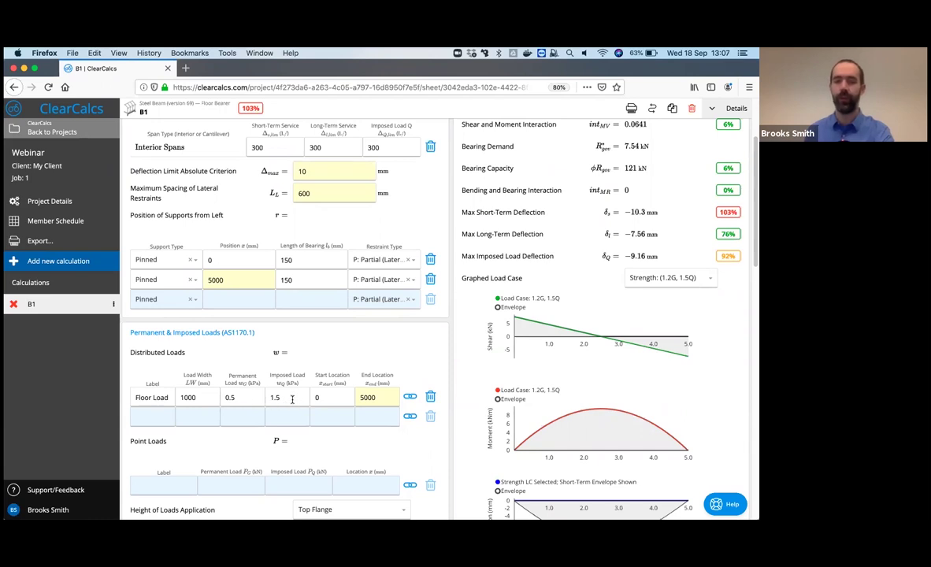
- Change the floor load width from 1000 to 2000 mm
left_click(180, 397)
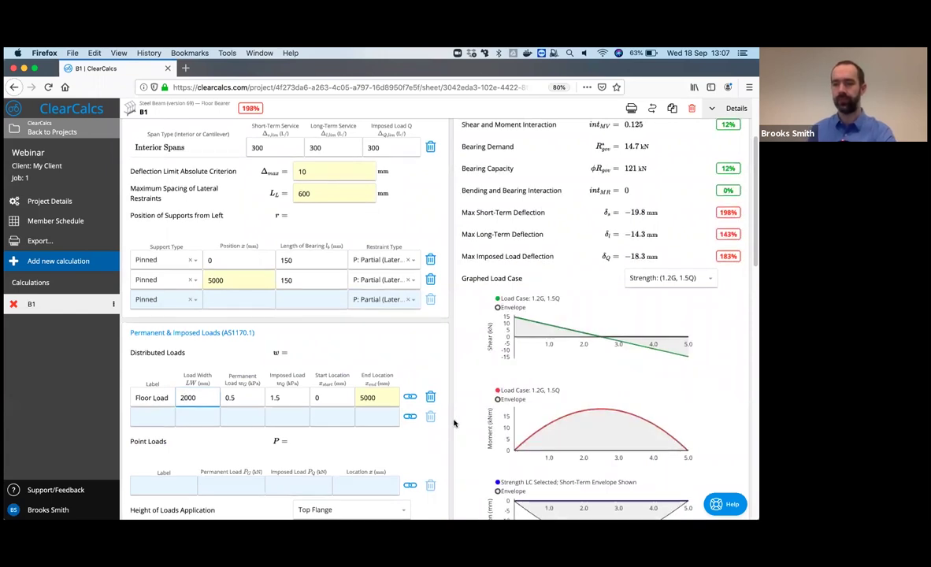
scroll(453, 418, "up", 3)
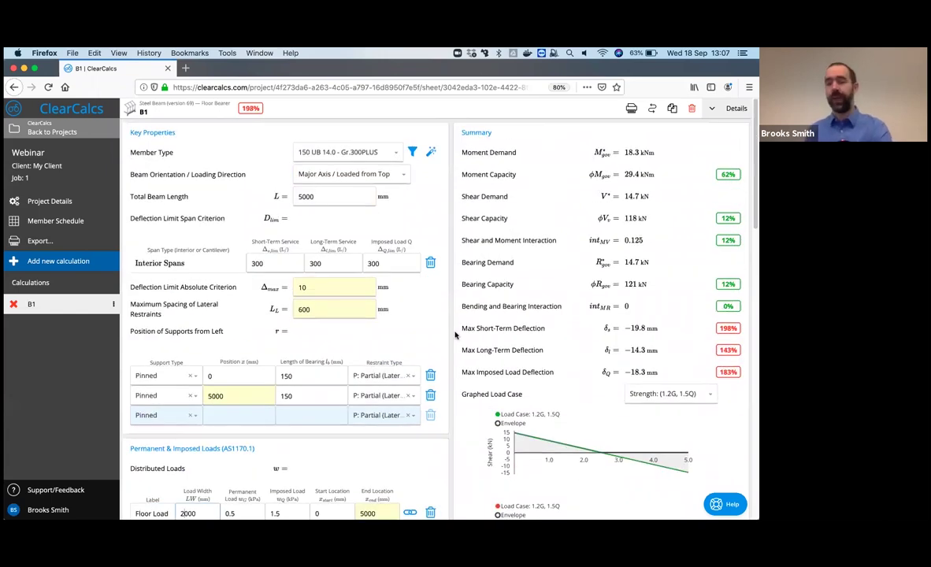
mouse_move(729, 332)
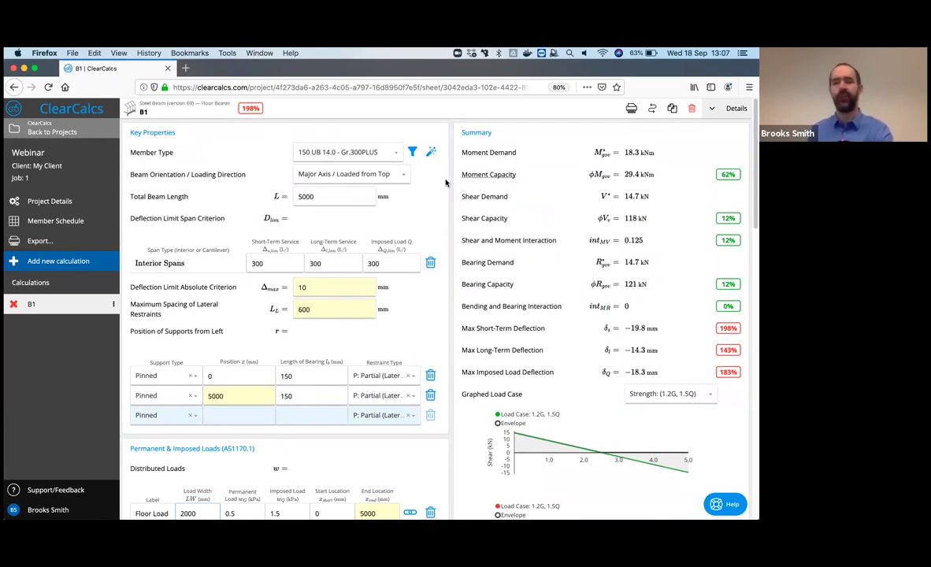
- Pick 180 UB 22.2 - Gr.300PLUS from the section chooser, bringing utilisation to 88%
left_click(413, 152)
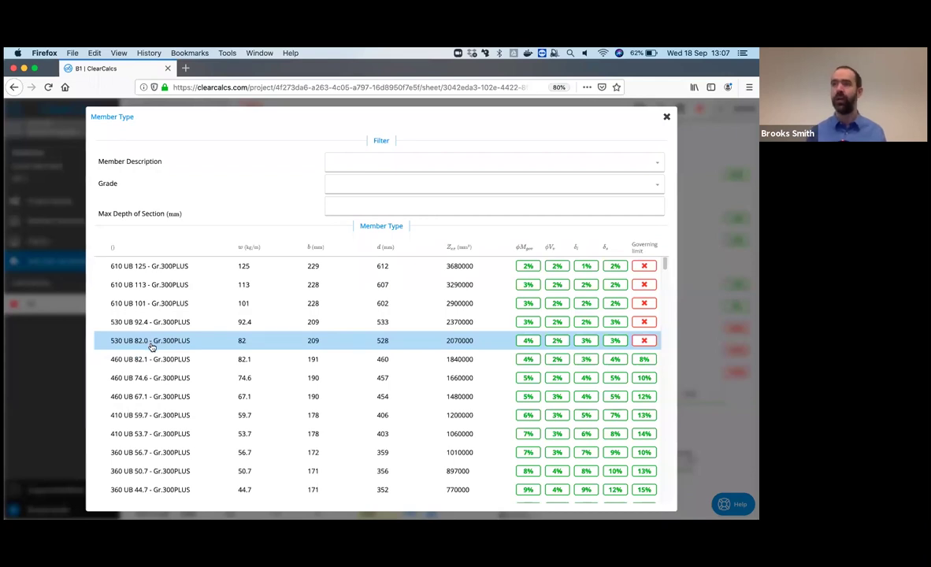
scroll(154, 347, "down", 3)
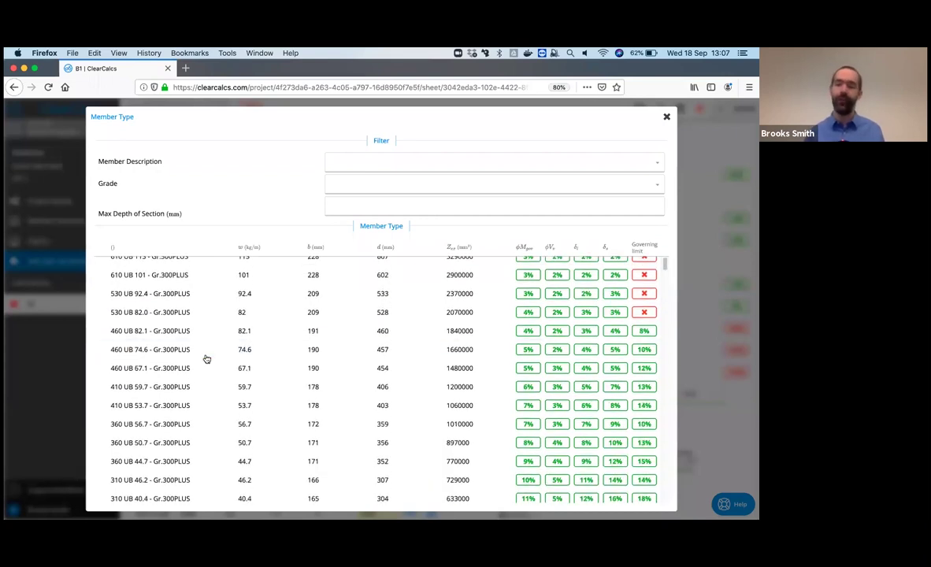
scroll(209, 360, "down", 14)
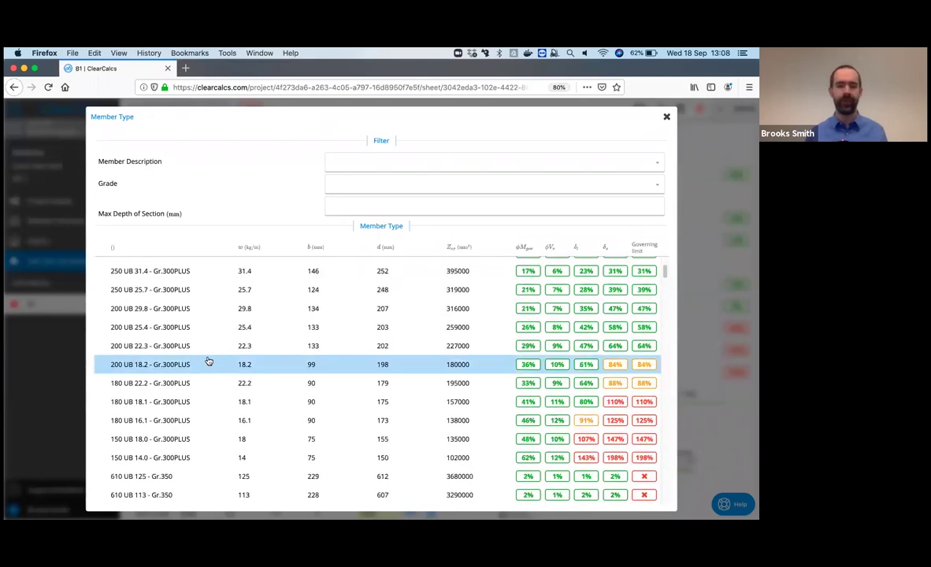
scroll(209, 361, "down", 1)
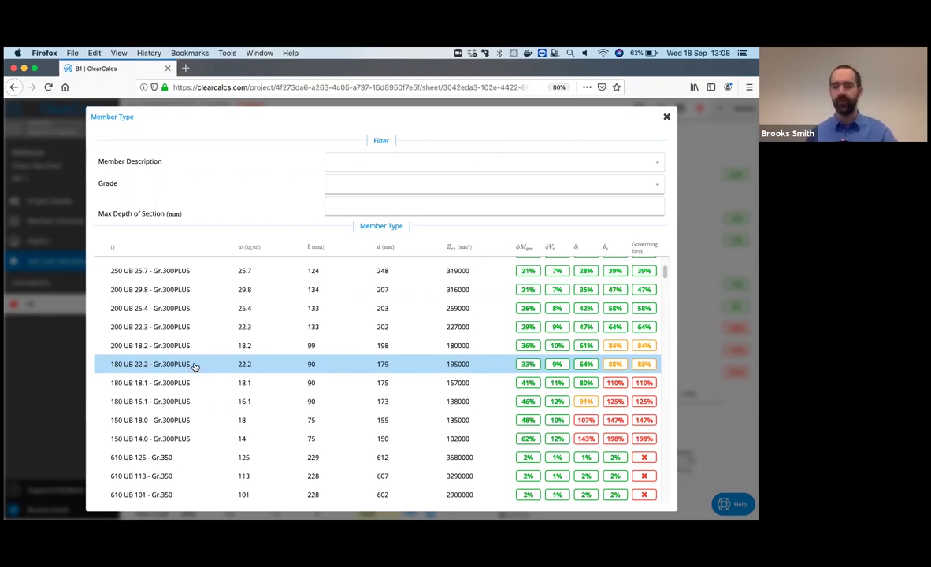
left_click(195, 367)
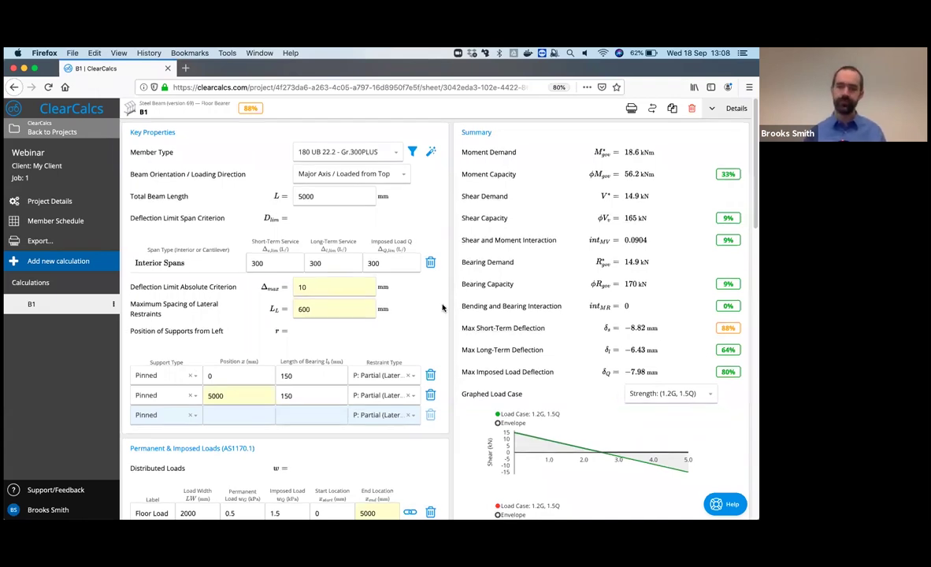
scroll(442, 307, "down", 7)
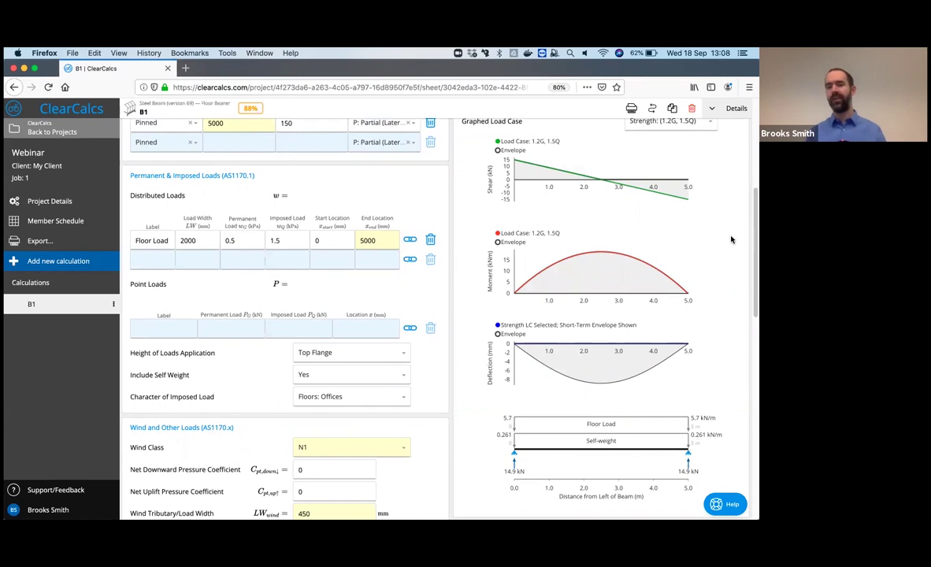
- Graph Strength (1.35G), then switch the graphed load case to (Q) Unfactored Load
scroll(713, 158, "up", 1)
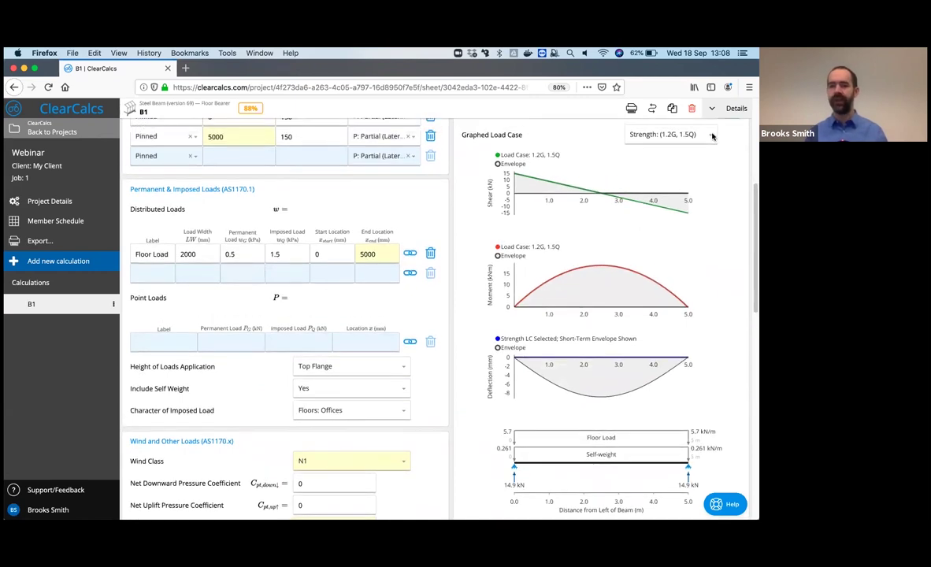
left_click(712, 133)
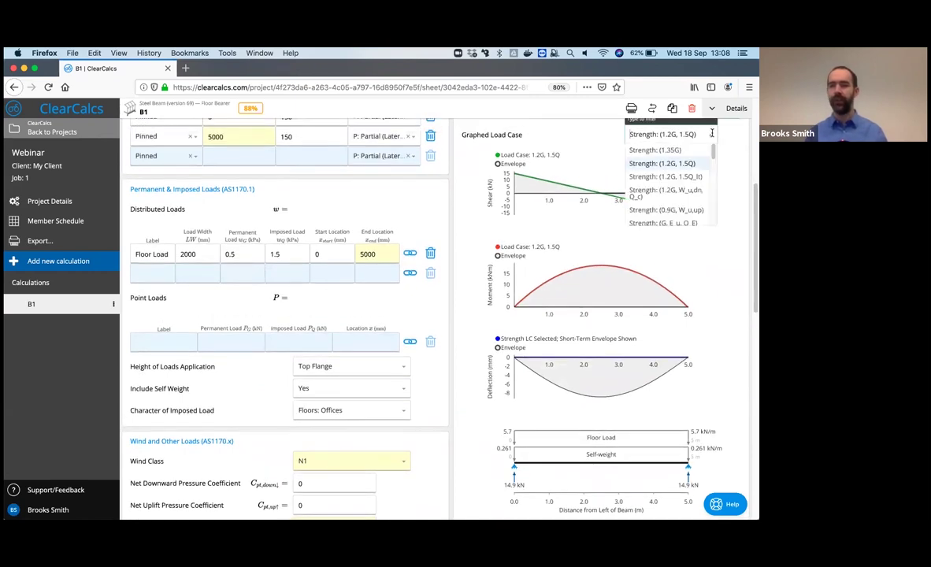
left_click(677, 154)
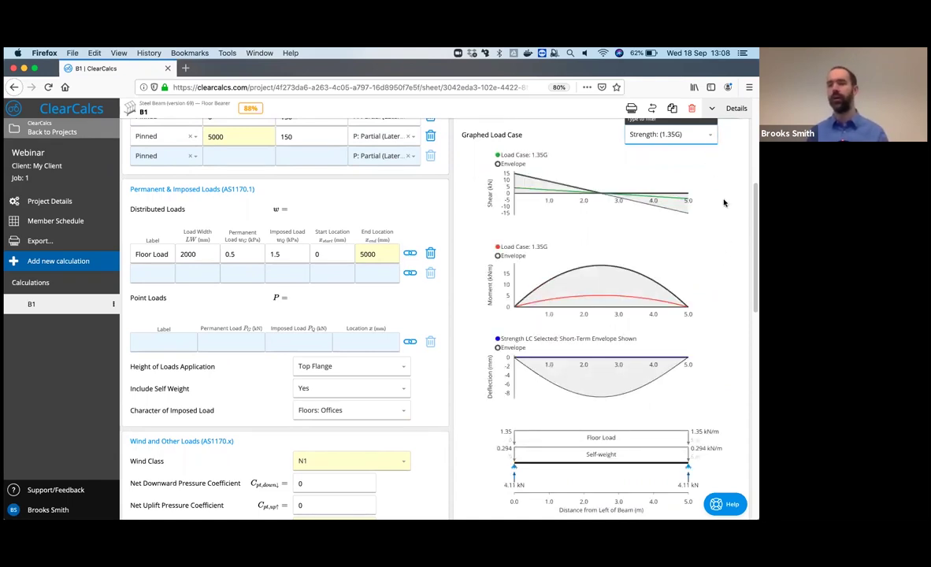
left_click(670, 134)
scroll(675, 197, "down", 2)
scroll(674, 197, "down", 3)
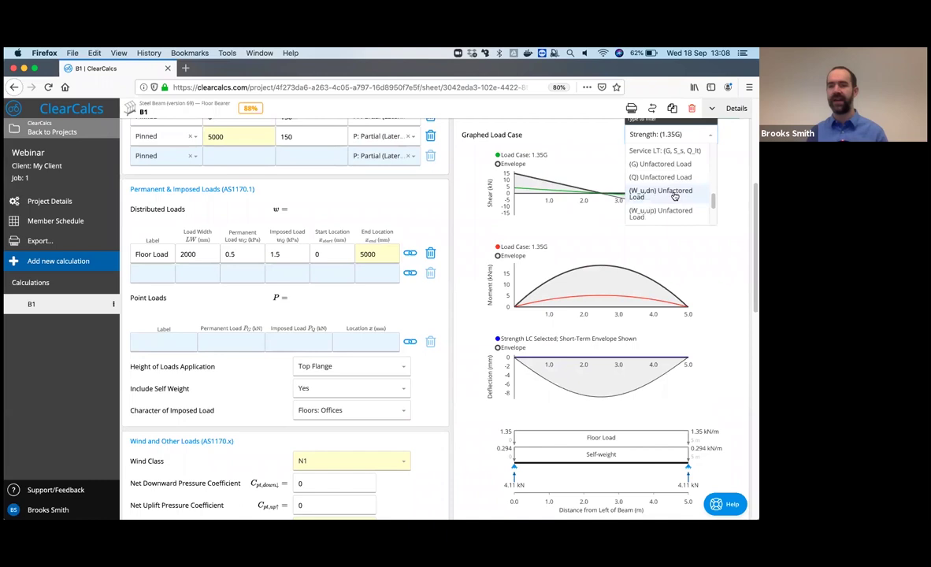
left_click(678, 168)
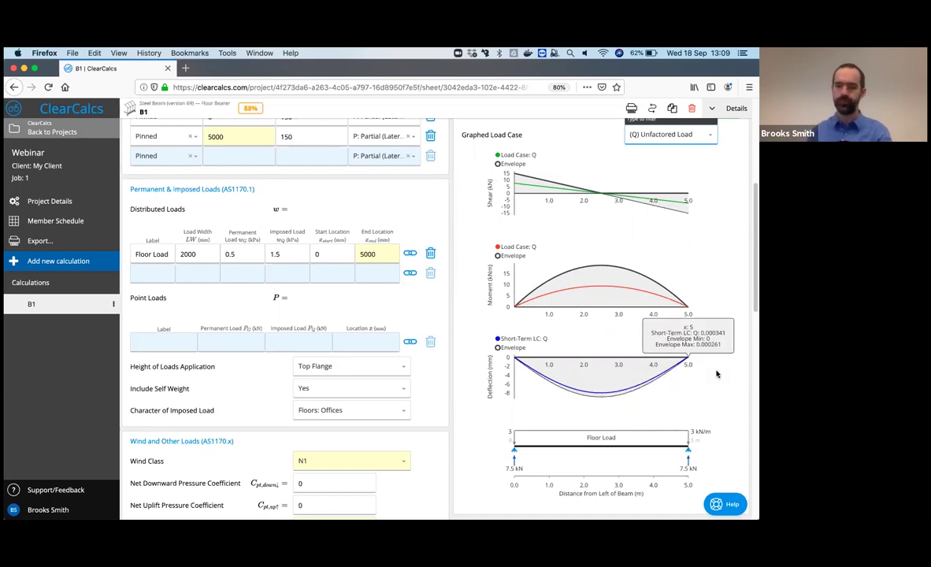
scroll(654, 394, "down", 1)
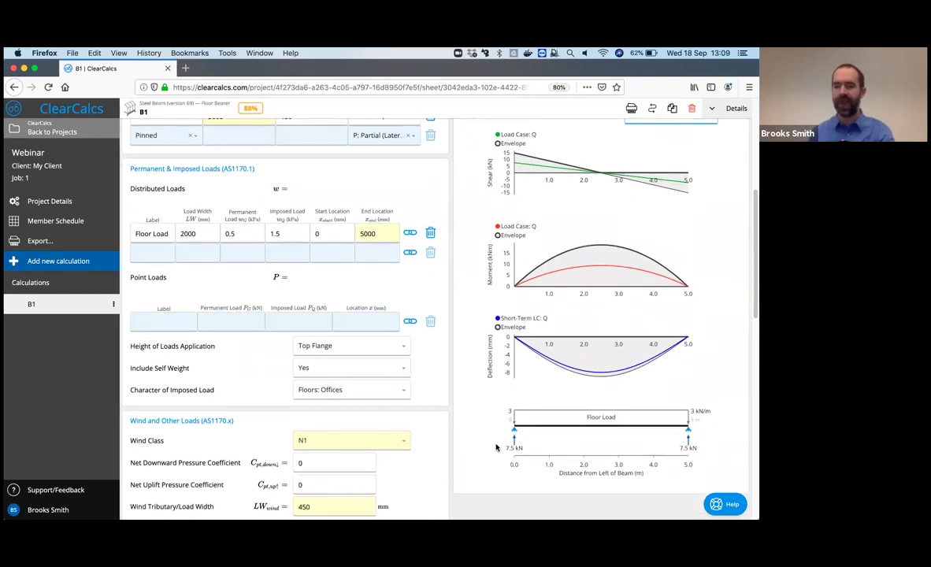
scroll(706, 187, "up", 1)
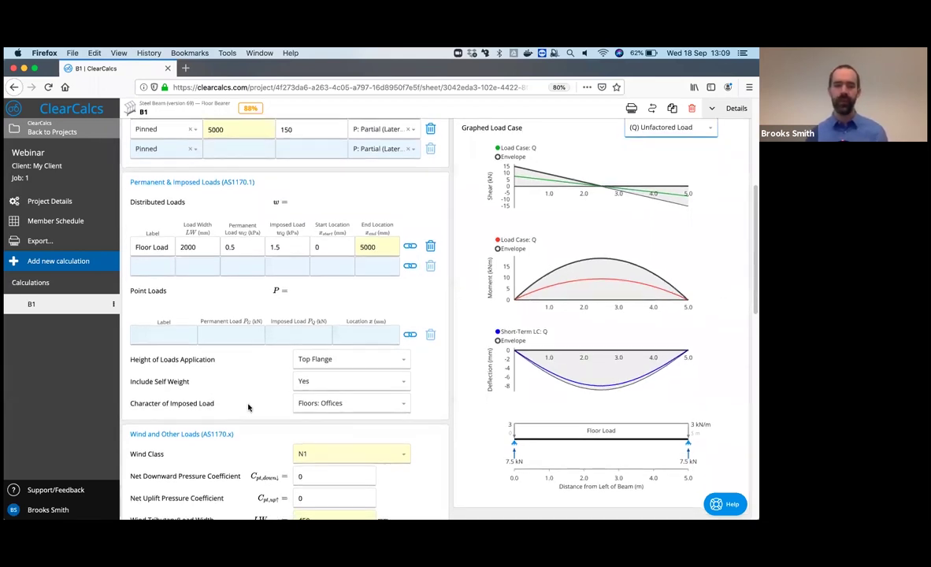
scroll(250, 408, "down", 3)
scroll(250, 408, "down", 4)
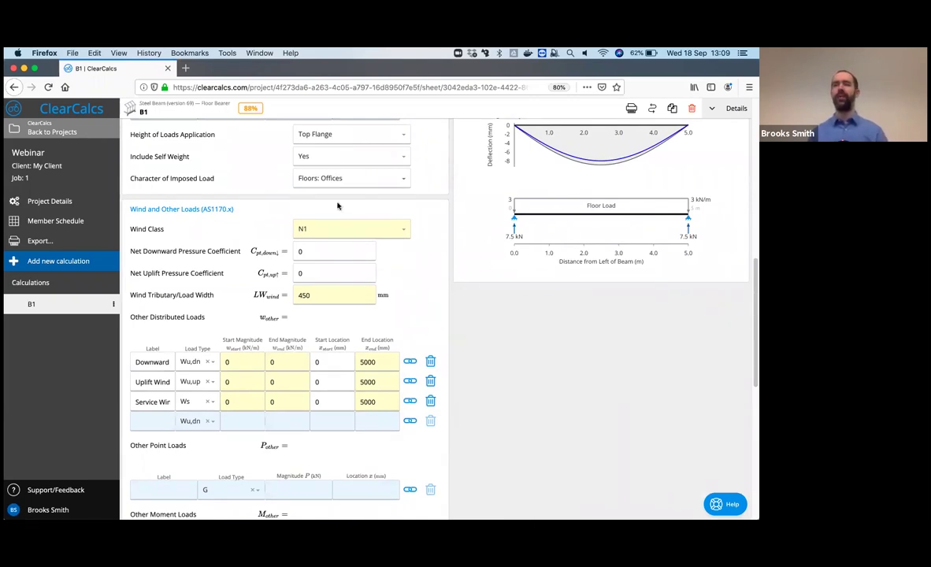
- Collapse Wind and Other Loads, briefly view Member Properties, and expand Load Case Analysis
scroll(140, 233, "down", 7)
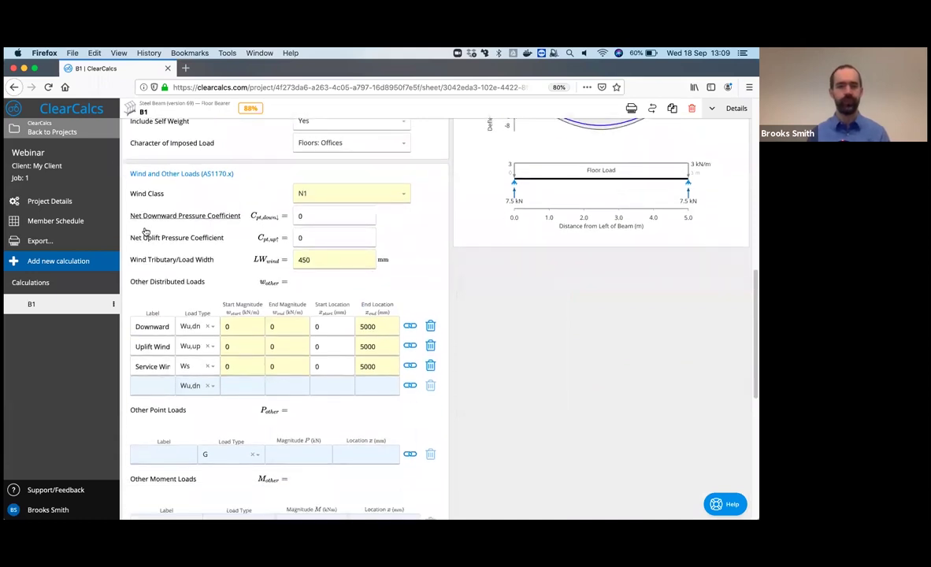
scroll(146, 231, "up", 5)
scroll(194, 168, "up", 1)
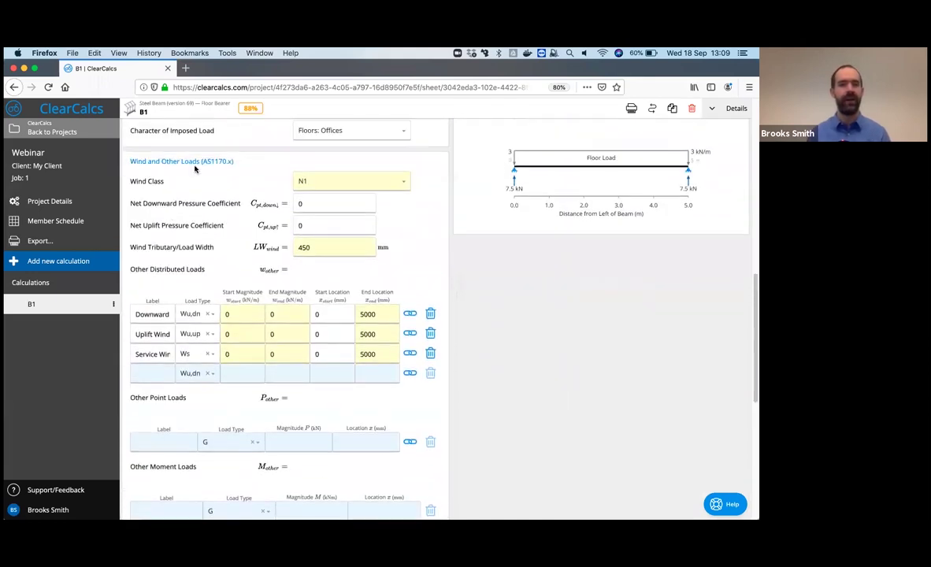
left_click(196, 161)
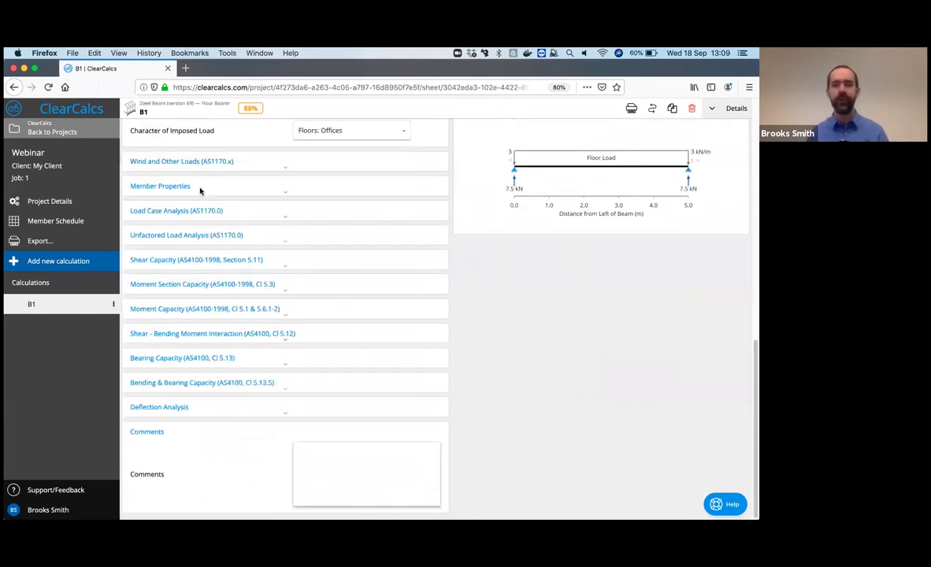
left_click(198, 189)
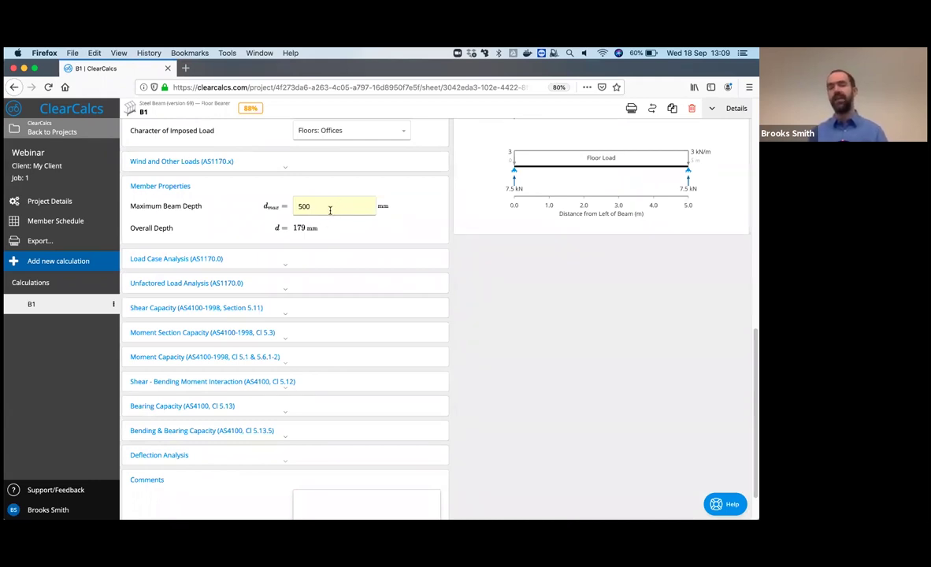
left_click(212, 194)
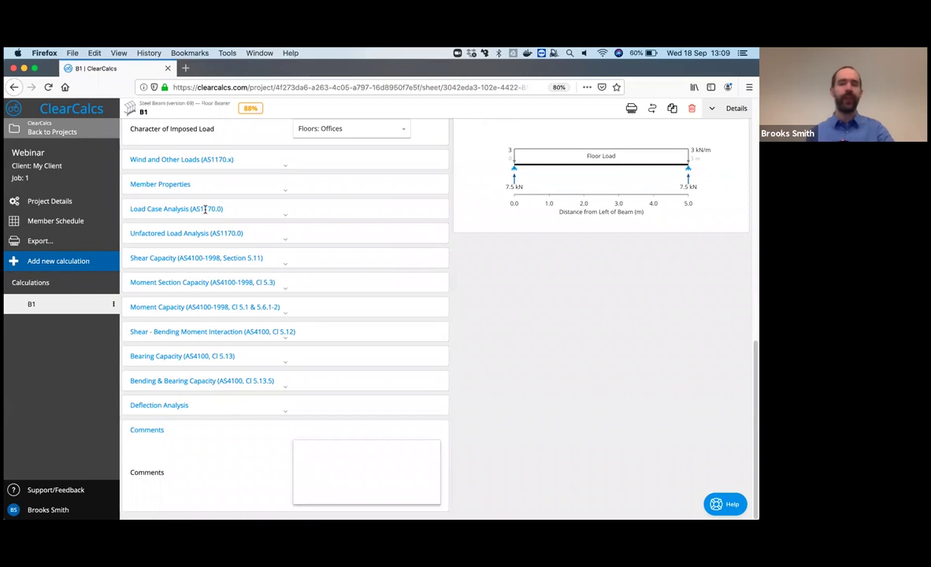
left_click(205, 209)
- Review the Load Case Analysis tables, then collapse that section
scroll(209, 268, "down", 4)
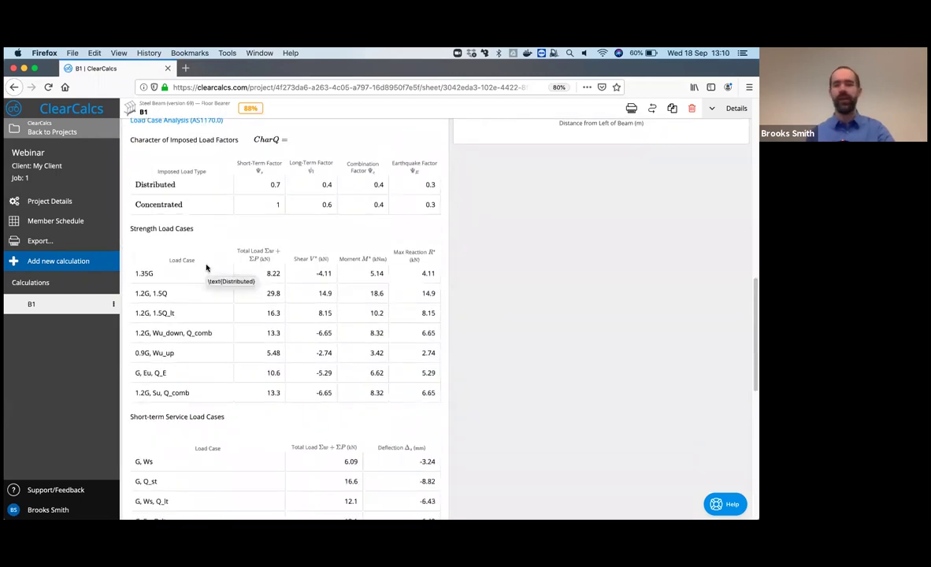
scroll(353, 284, "down", 1)
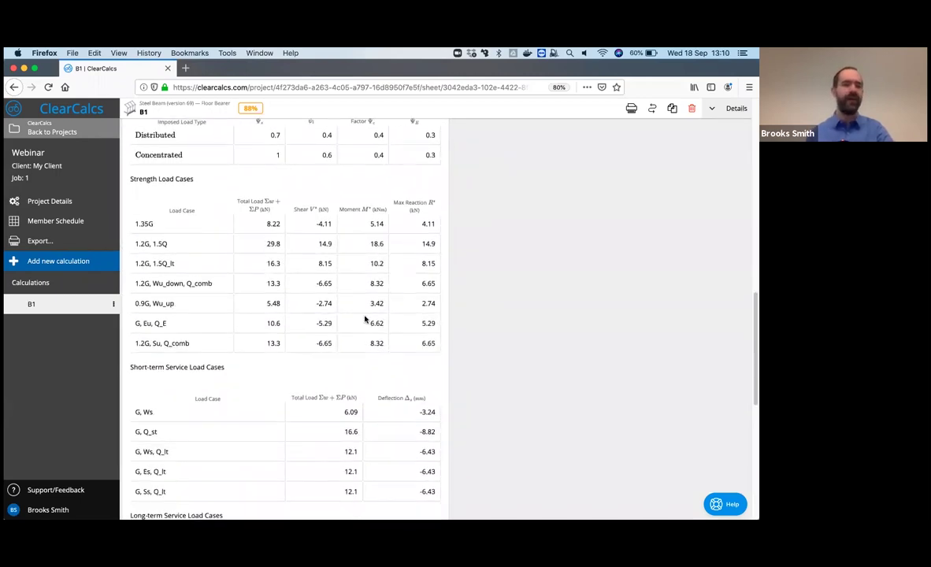
scroll(339, 268, "down", 2)
scroll(284, 231, "up", 5)
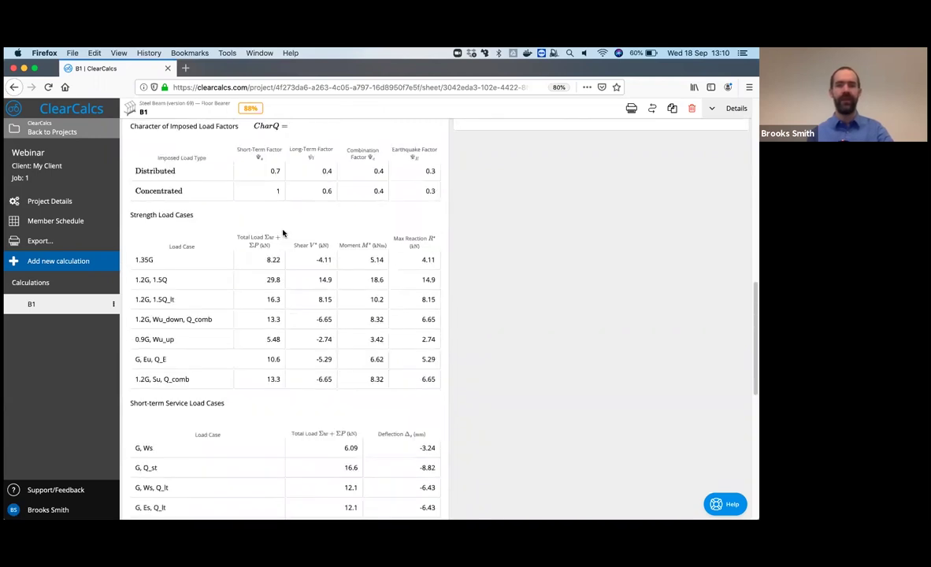
scroll(278, 235, "up", 1)
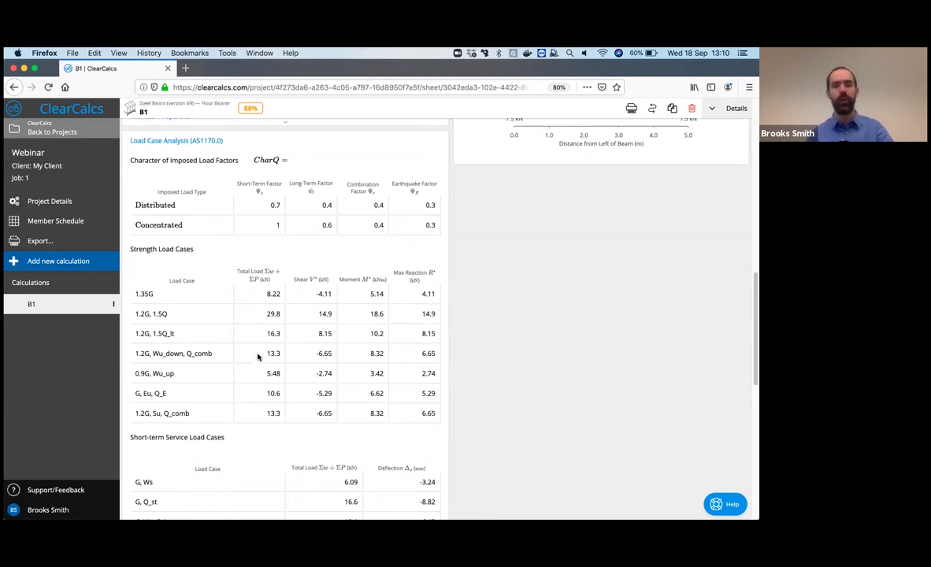
scroll(386, 447, "down", 2)
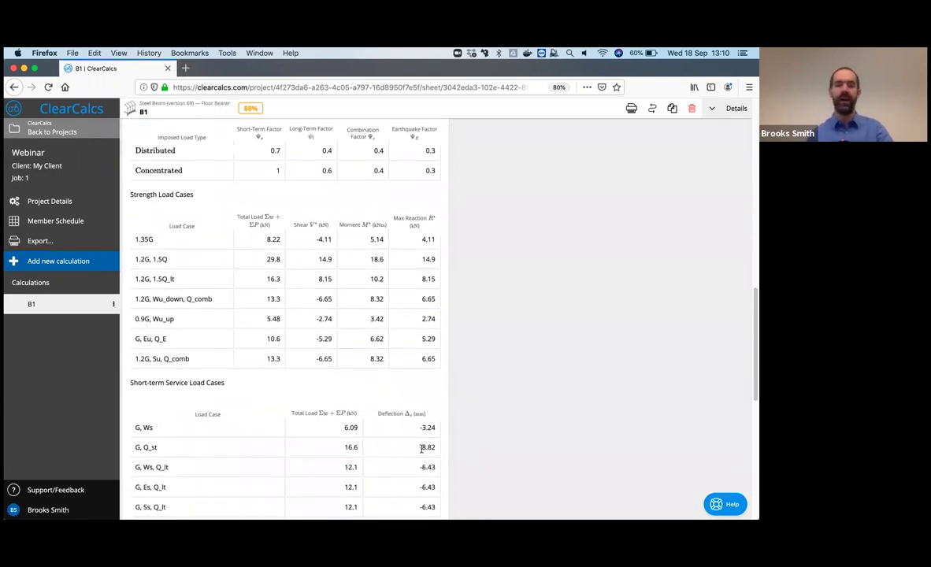
scroll(257, 245, "up", 5)
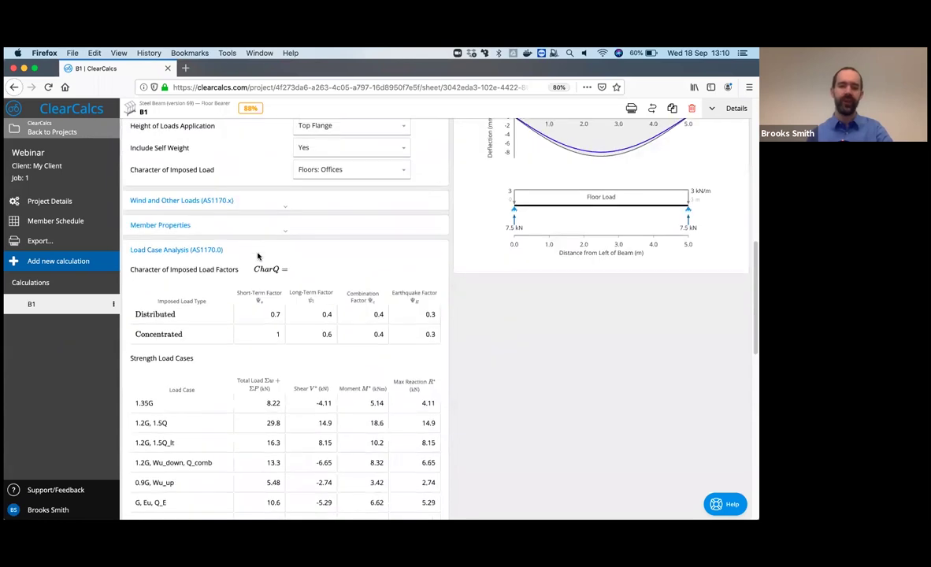
left_click(258, 252)
scroll(257, 256, "down", 1)
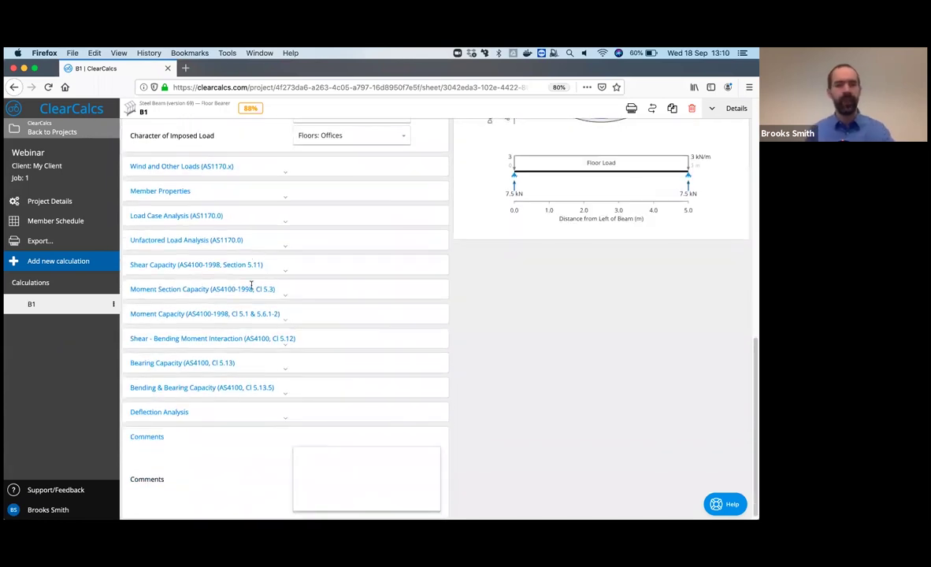
- Expand Moment Section Capacity and reveal the effective section modulus (Ze) equation
left_click(249, 286)
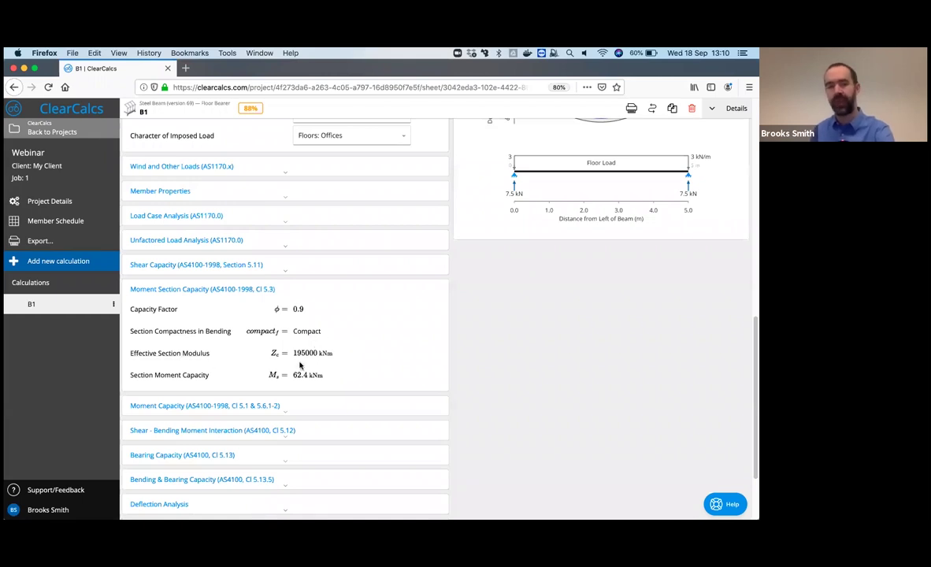
left_click(202, 356)
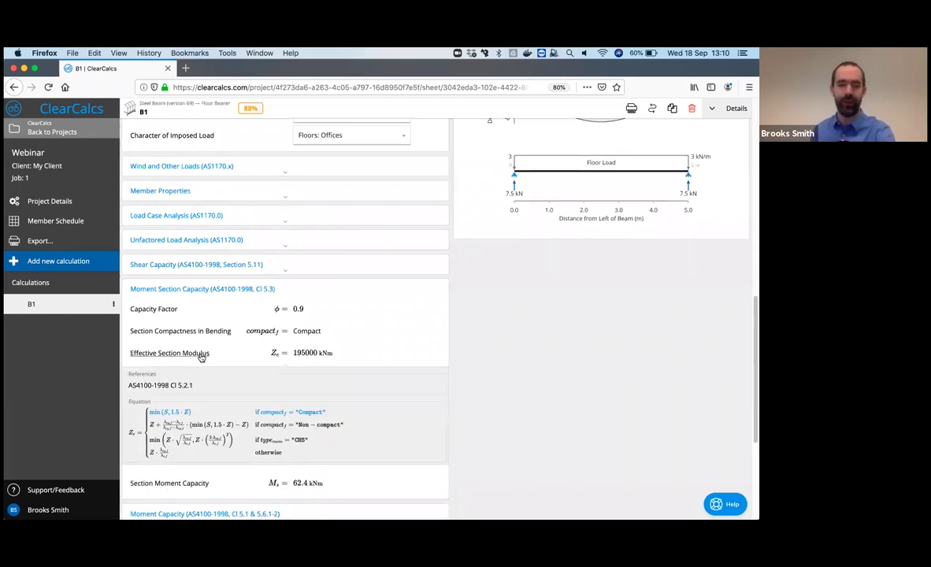
scroll(193, 370, "down", 1)
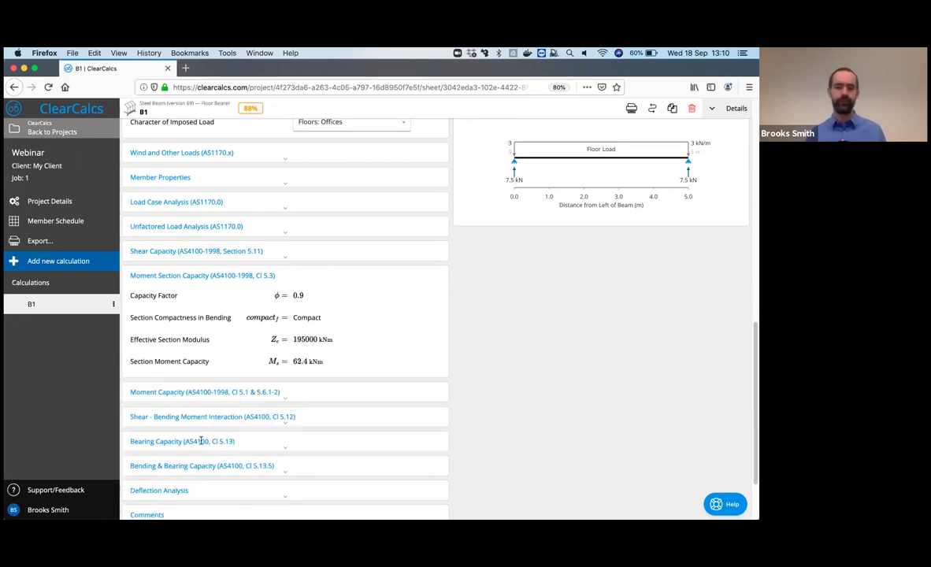
scroll(193, 394, "down", 1)
left_click(196, 381)
scroll(196, 385, "down", 2)
scroll(197, 384, "down", 1)
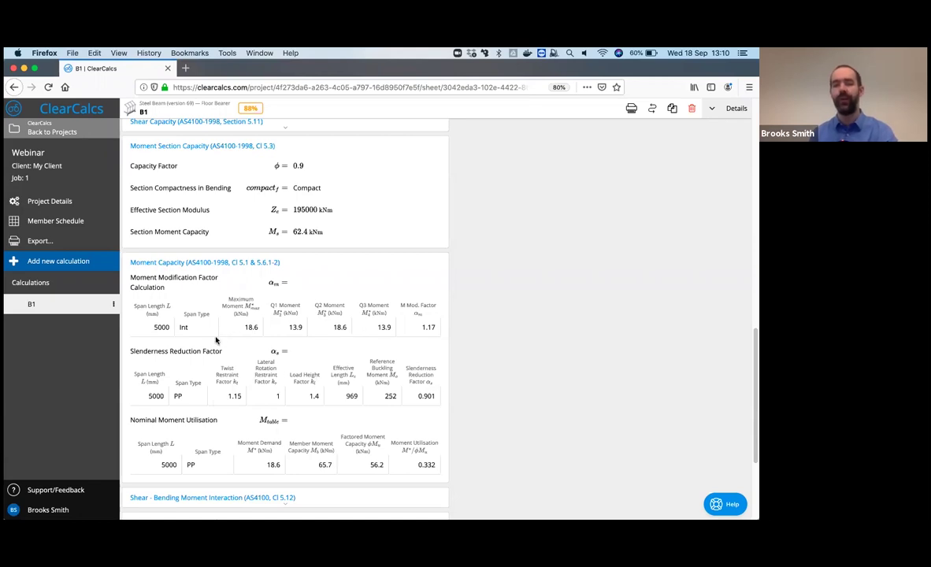
scroll(395, 346, "down", 1)
scroll(396, 347, "down", 1)
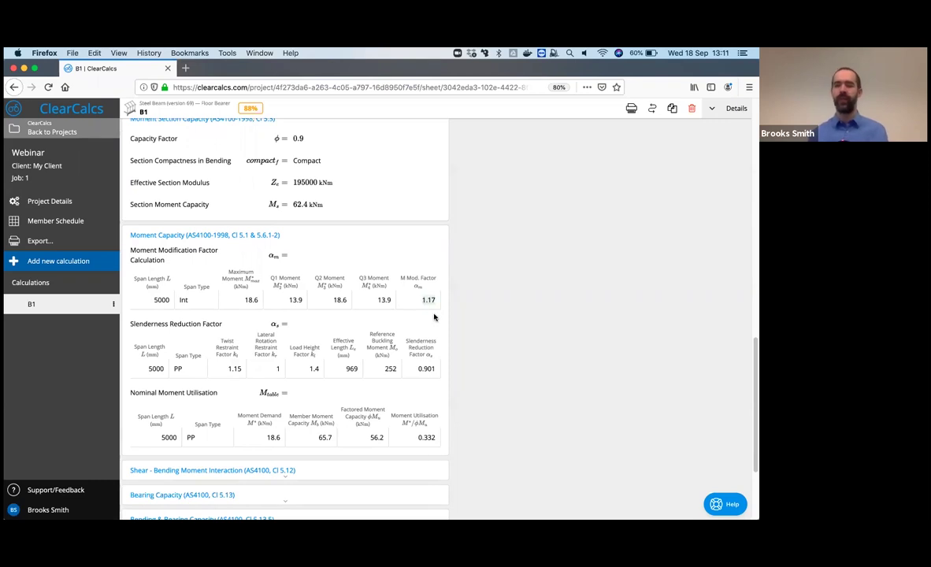
scroll(440, 316, "down", 1)
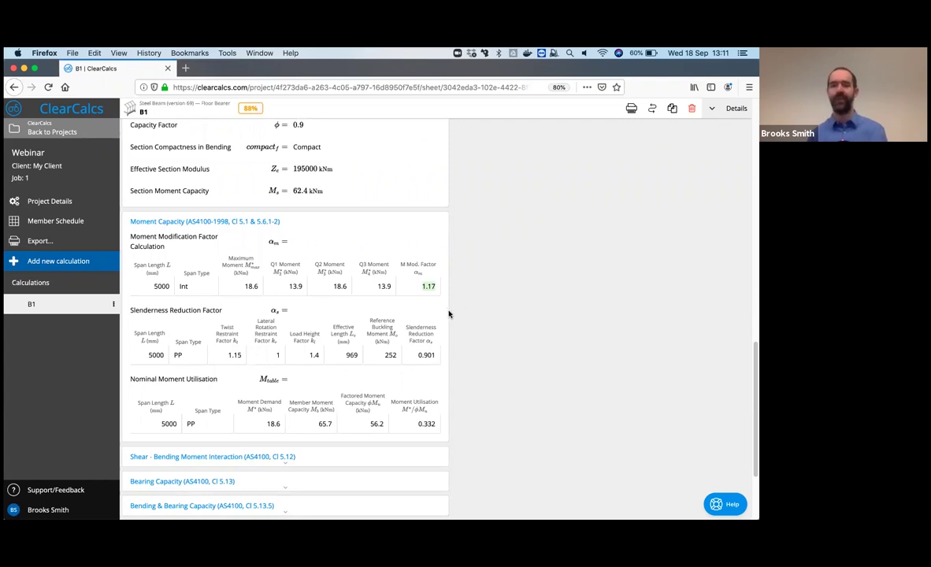
scroll(460, 349, "down", 2)
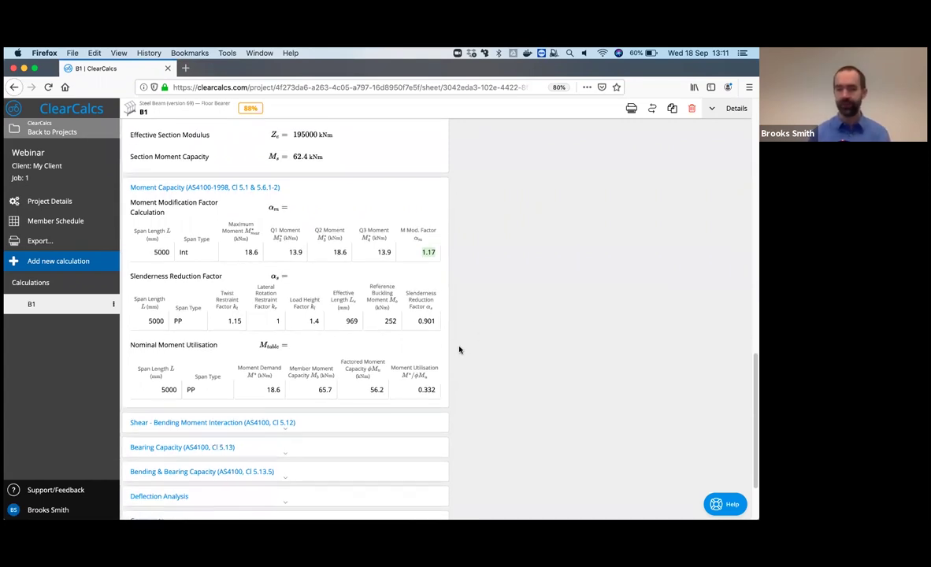
scroll(446, 335, "down", 1)
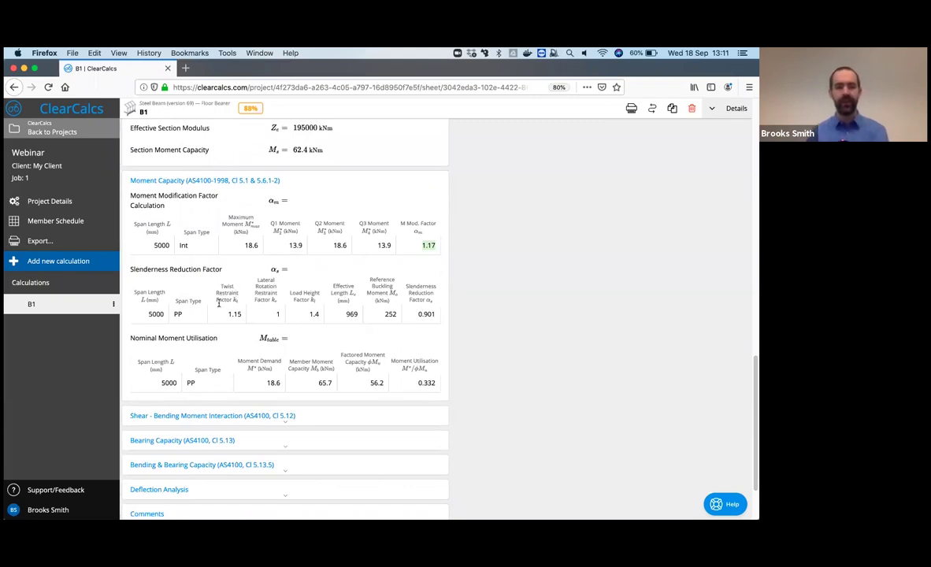
scroll(187, 322, "down", 1)
scroll(187, 322, "down", 2)
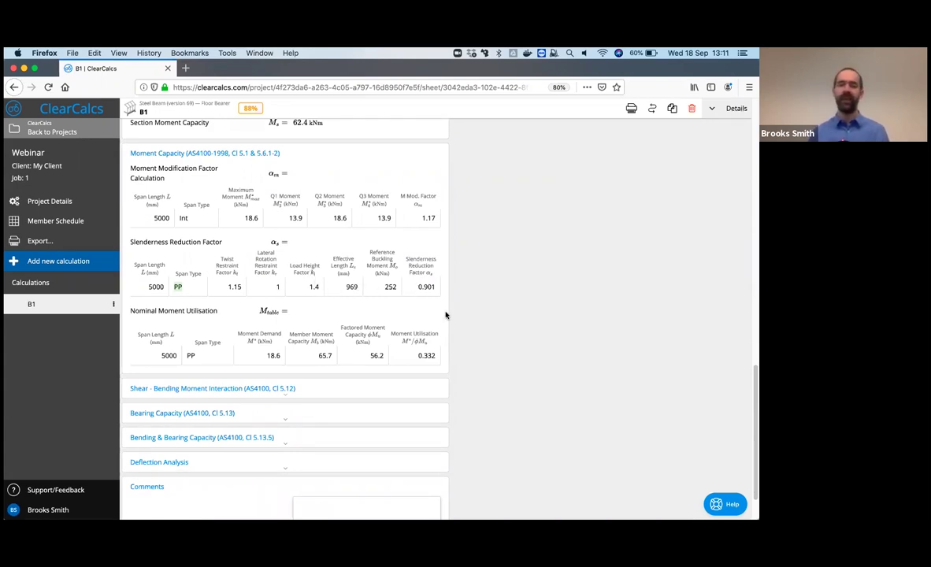
scroll(442, 313, "down", 1)
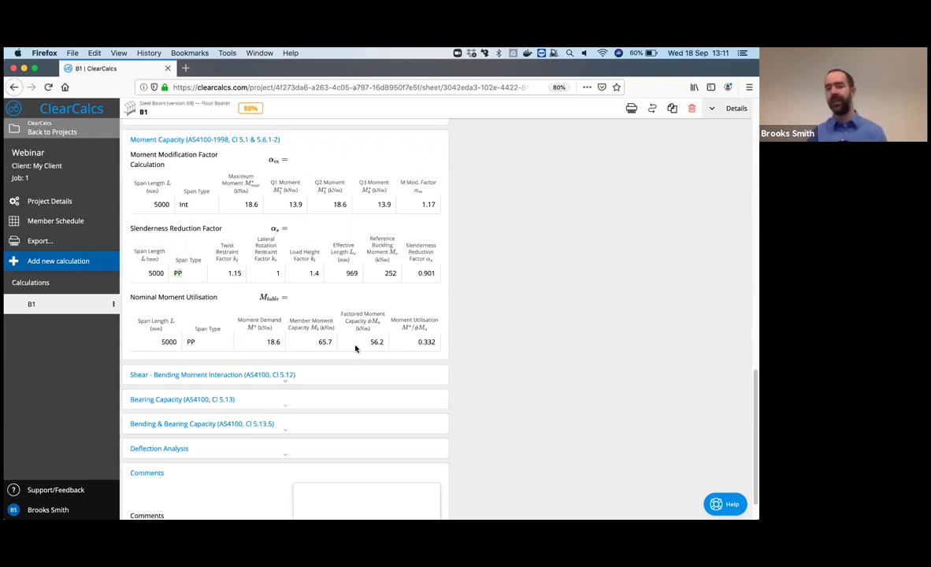
left_click(169, 140)
- Collapse Moment Section Capacity, glance at Shear - Bending Moment Interaction, then expand Bearing Capacity
left_click(194, 191)
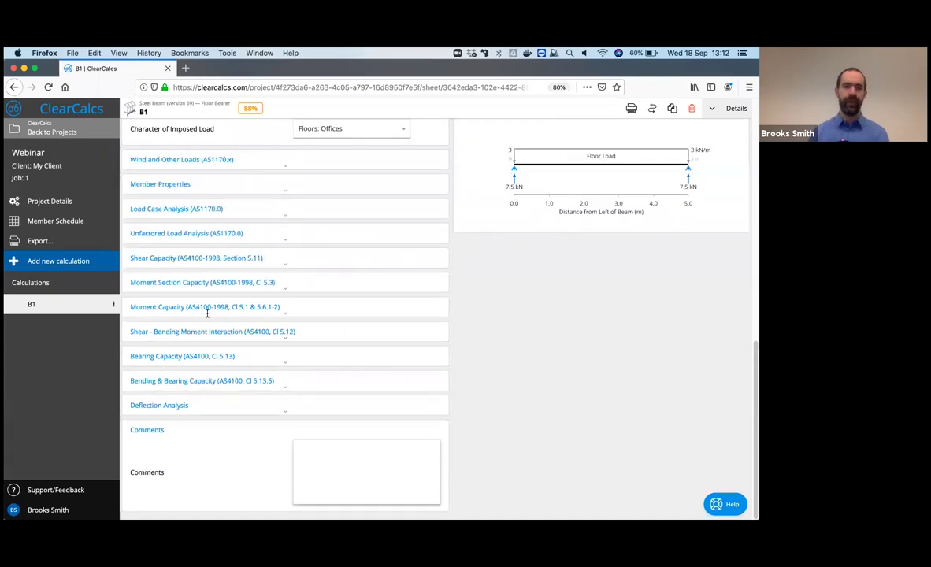
left_click(210, 333)
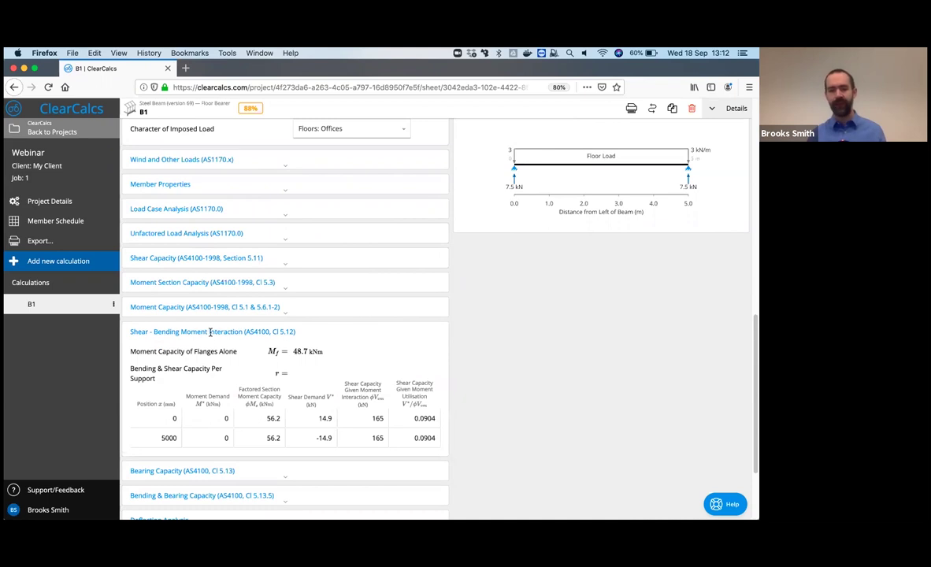
left_click(210, 332)
left_click(210, 355)
scroll(211, 350, "down", 1)
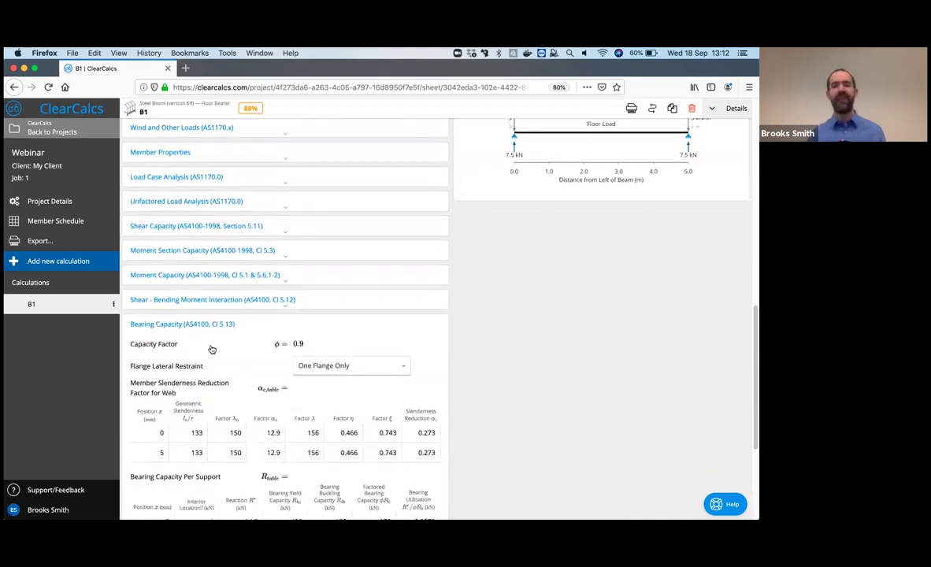
scroll(211, 349, "down", 4)
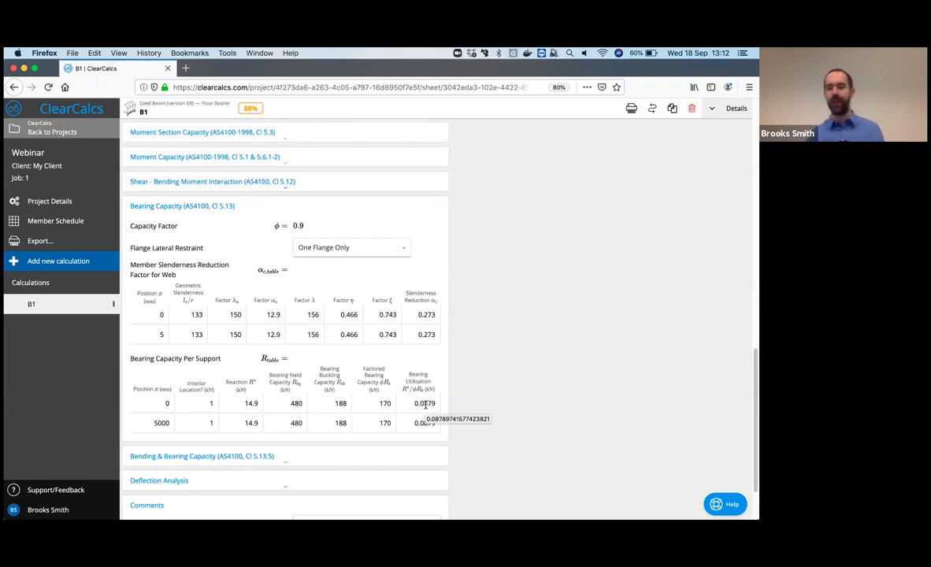
- Collapse B1's Bearing Capacity, Bending & Bearing Capacity and Deflection Analysis sections and return to the top
left_click(272, 205)
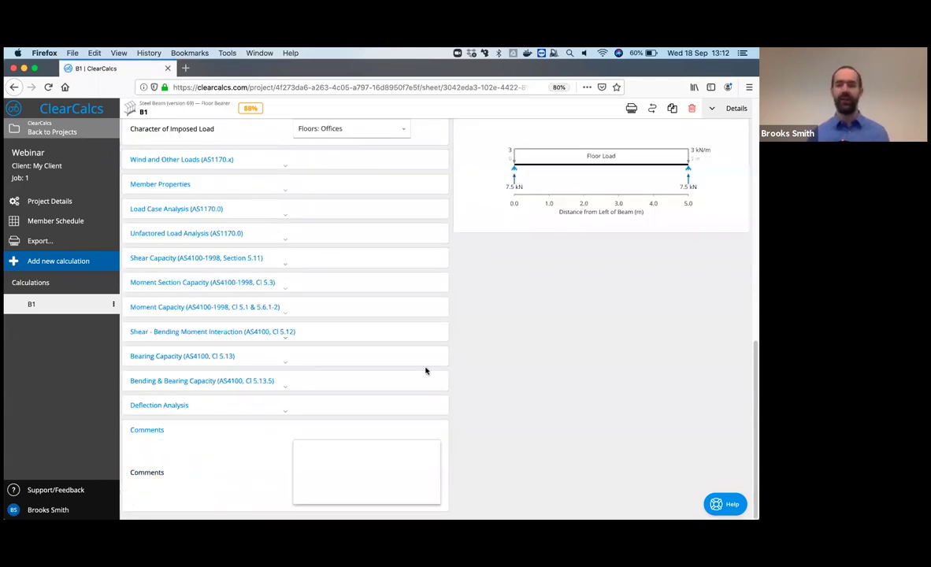
left_click(334, 388)
left_click(334, 389)
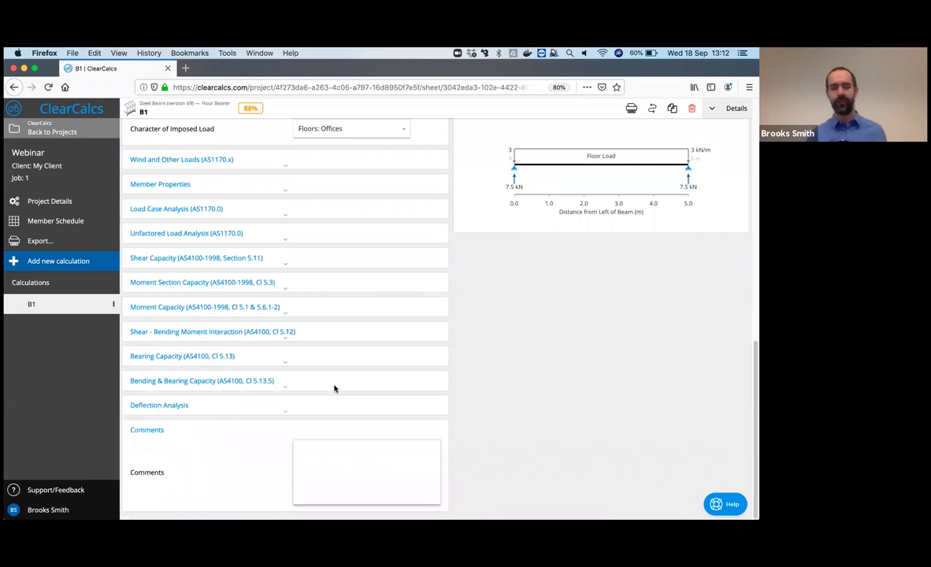
left_click(334, 389)
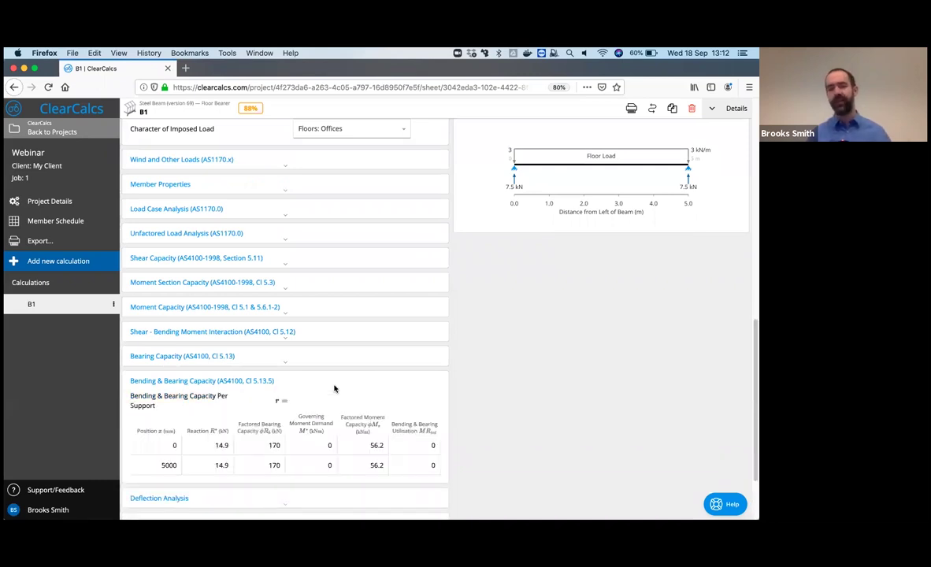
left_click(334, 388)
left_click(323, 410)
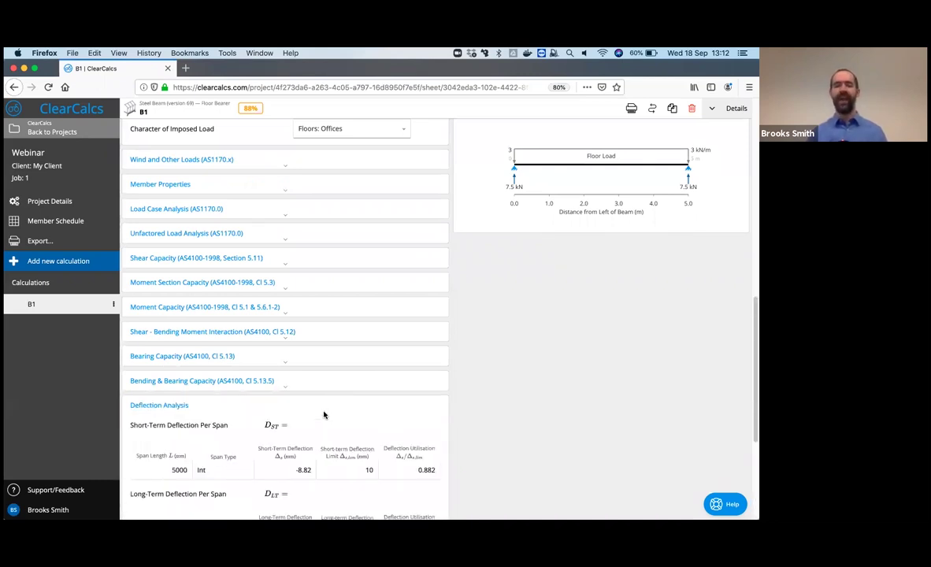
scroll(322, 409, "down", 5)
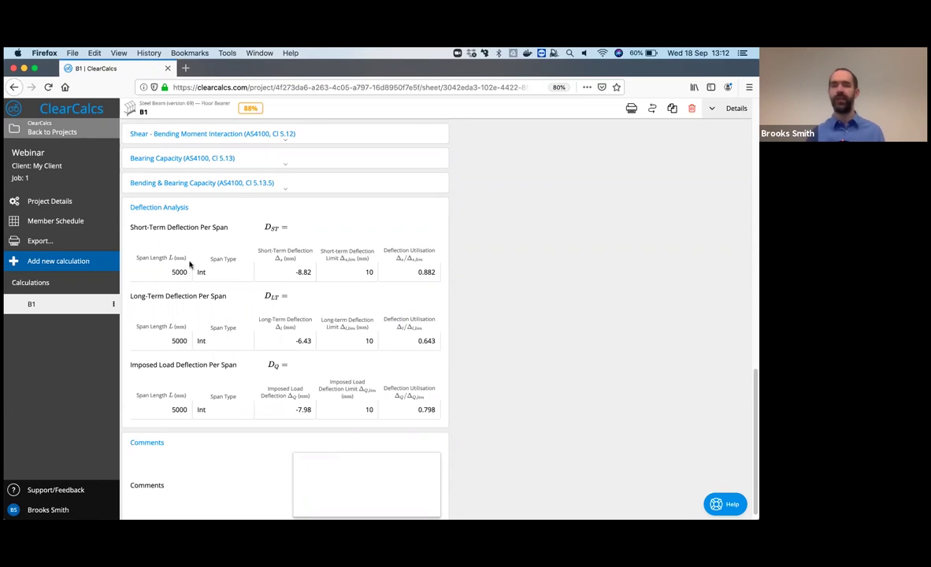
left_click(179, 207)
scroll(286, 347, "up", 10)
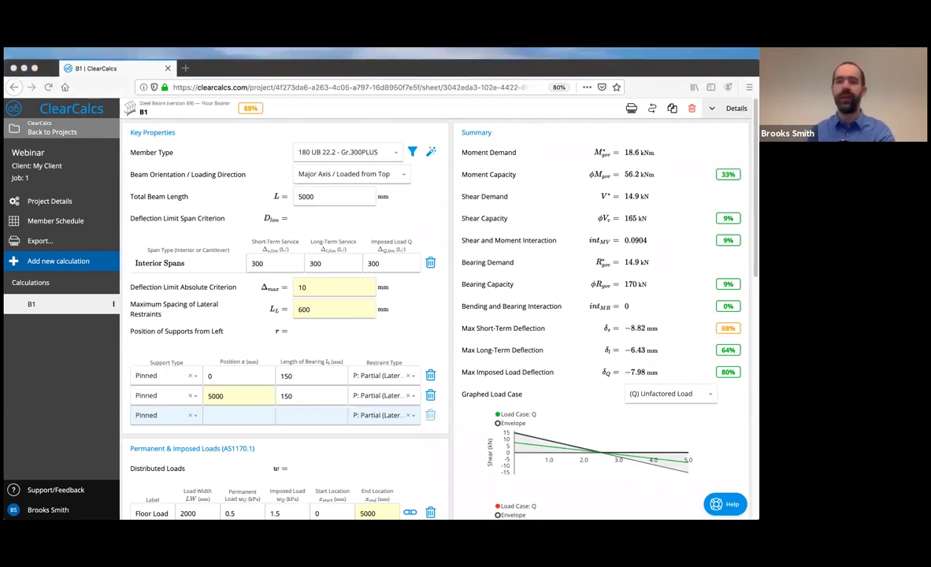
- After moving to the Example Beam #2 slide, duplicate beam B1 into a new calculation B2
key("Right")
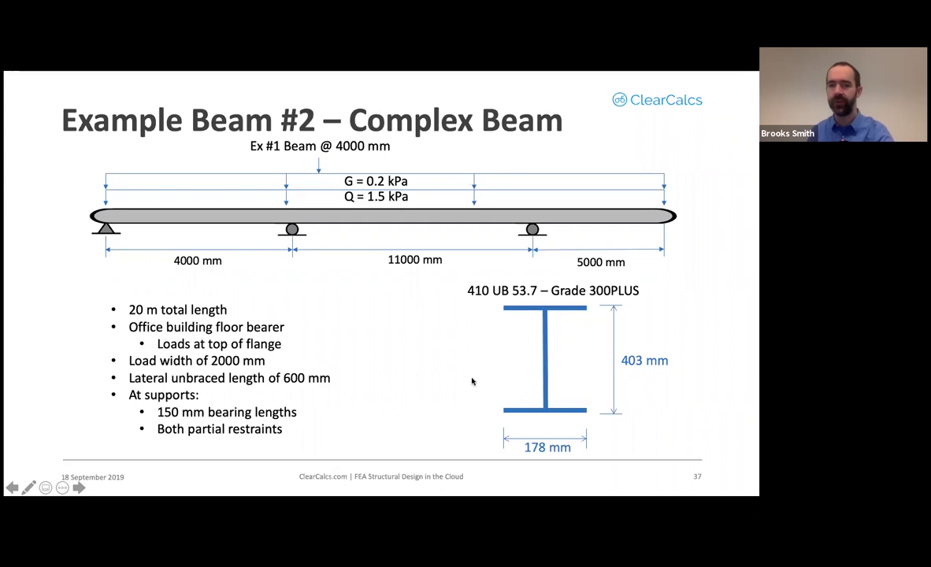
key("super+Tab")
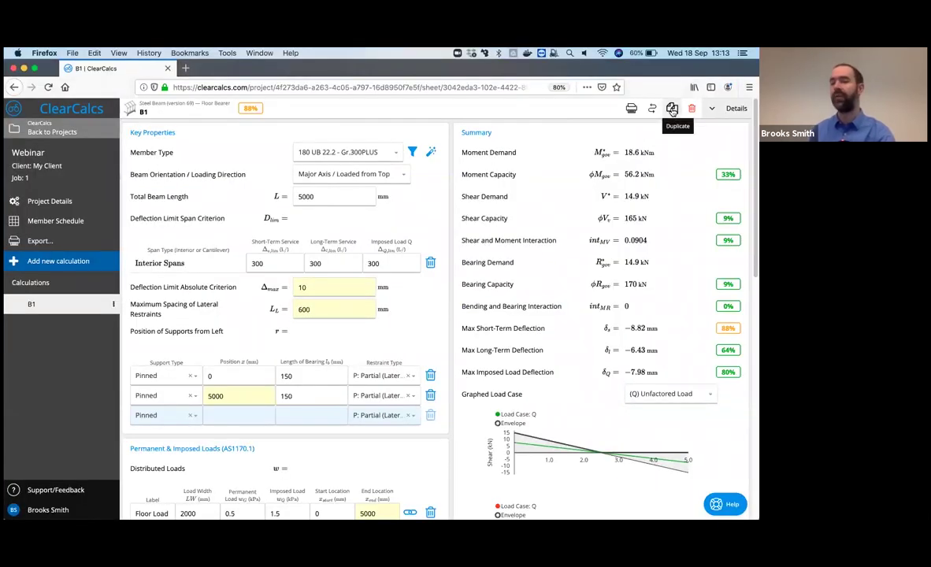
left_click(673, 111)
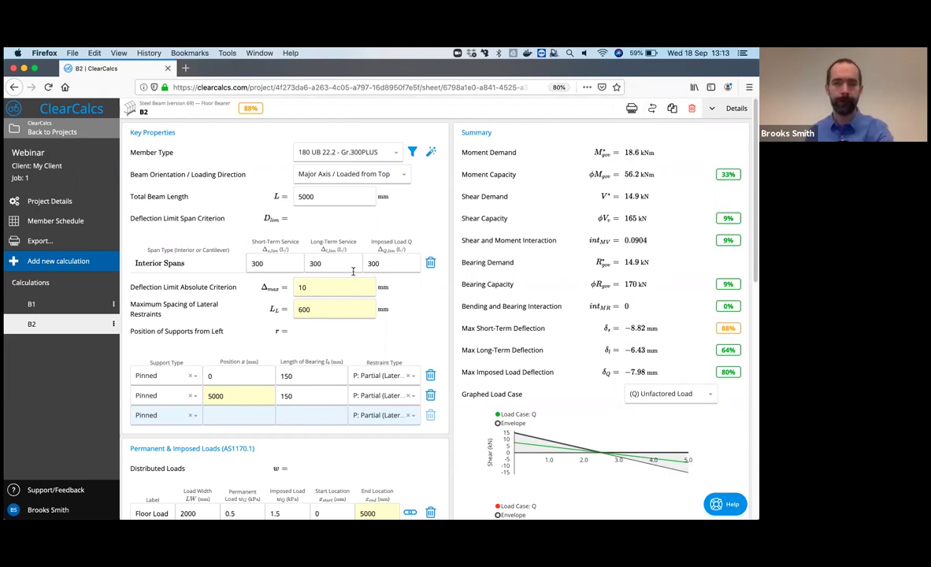
- Set B2's total length to 20000 mm and move the second support to 4000 mm
scroll(351, 264, "down", 1)
left_click(296, 169)
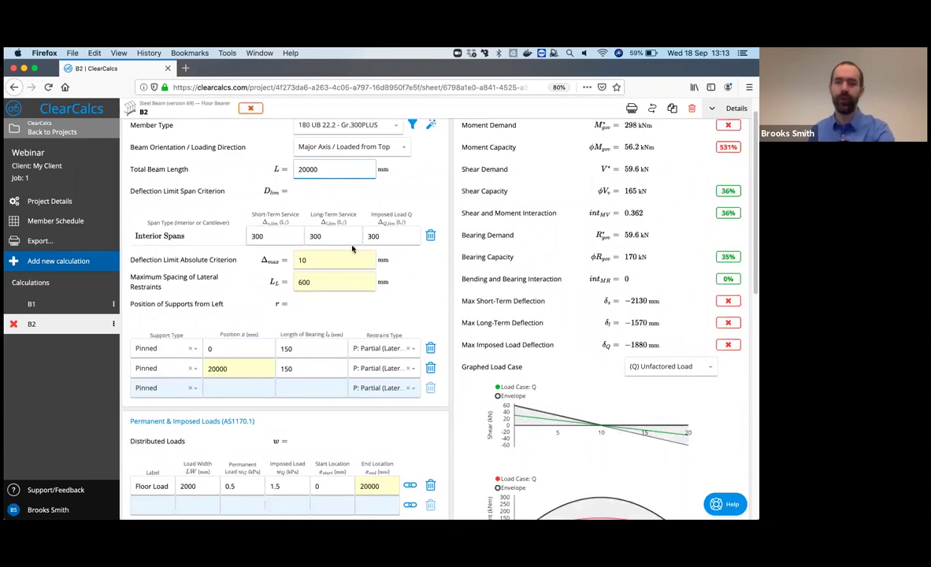
scroll(257, 370, "down", 1)
left_click(257, 370)
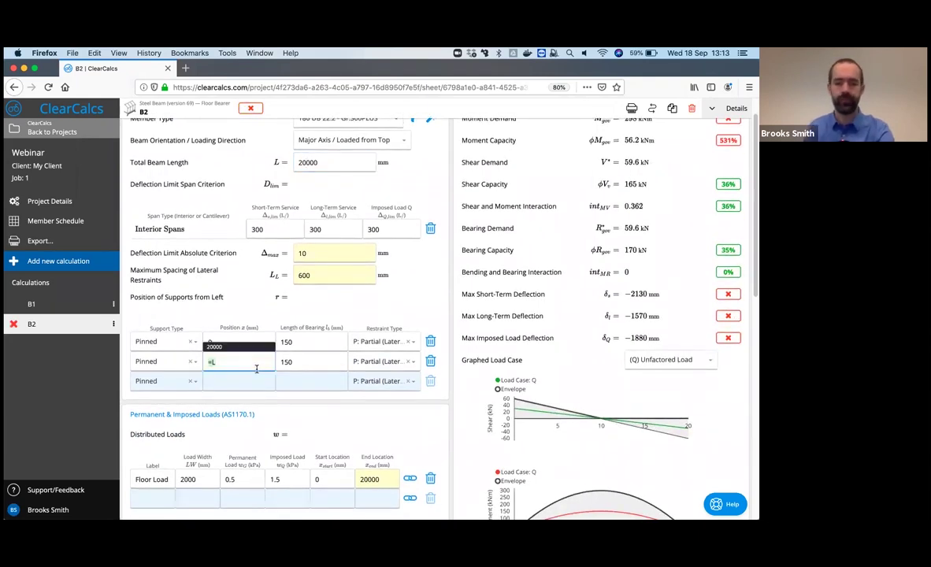
type("5000")
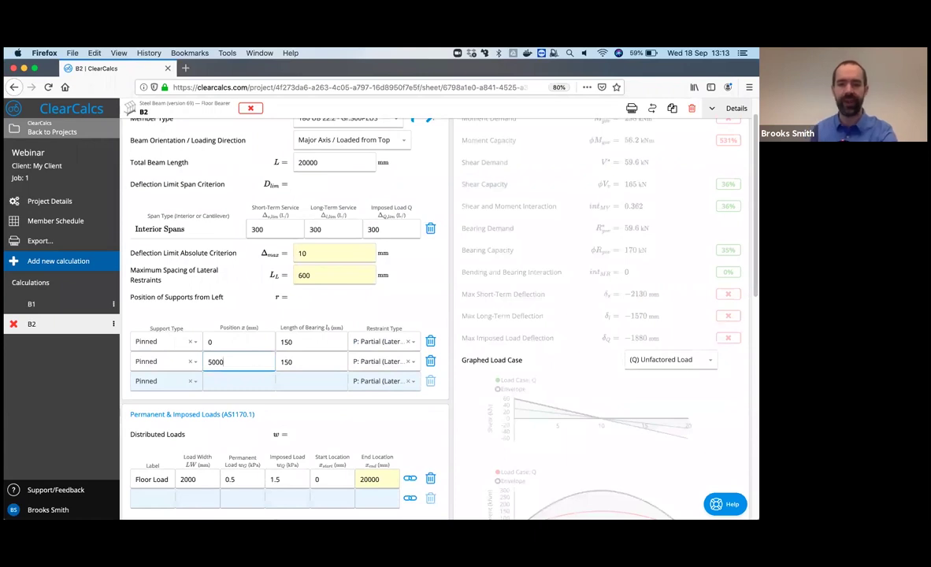
left_click(239, 381)
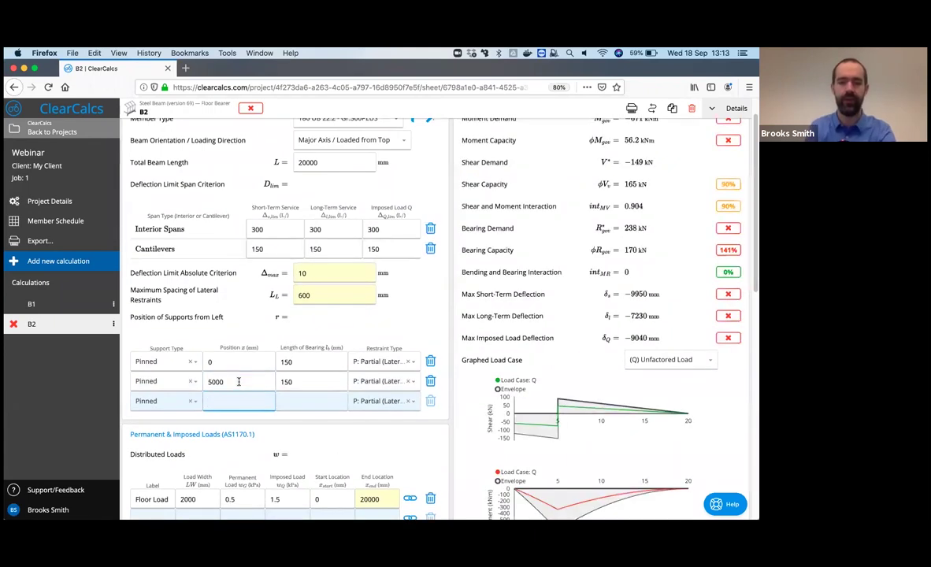
left_click(239, 381)
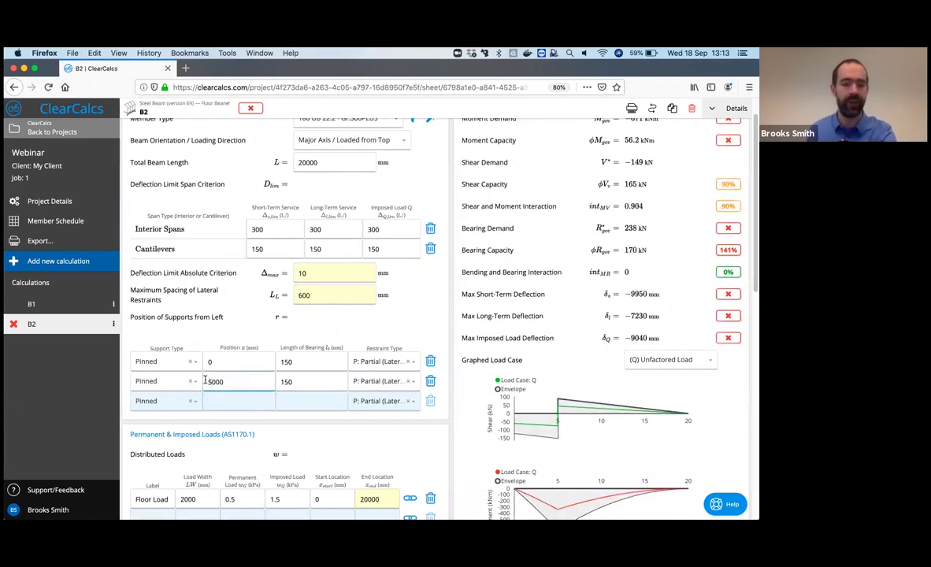
key("Delete")
type("4")
- Add a third support at 15000 mm with 150 mm bearing length
left_click(222, 403)
type("1")
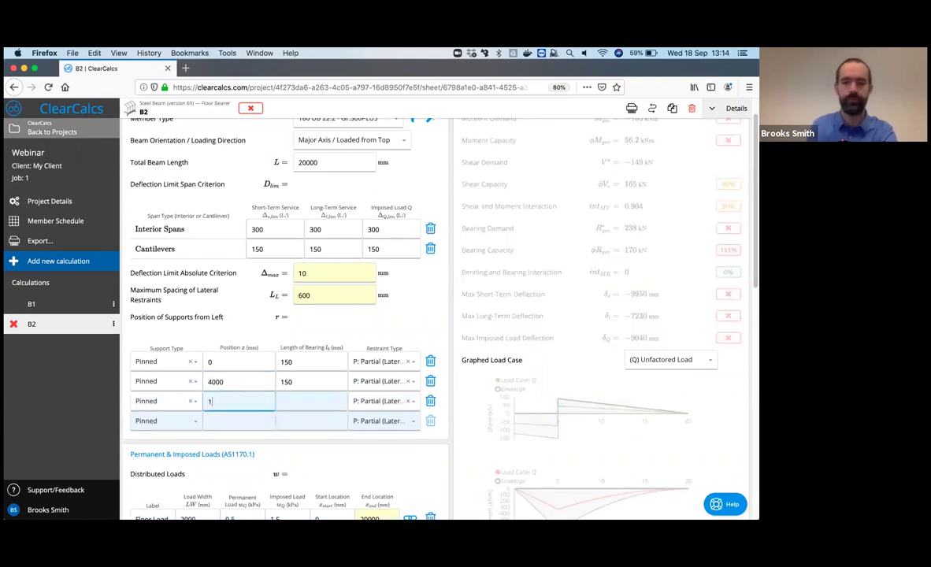
type("5000")
key("Tab")
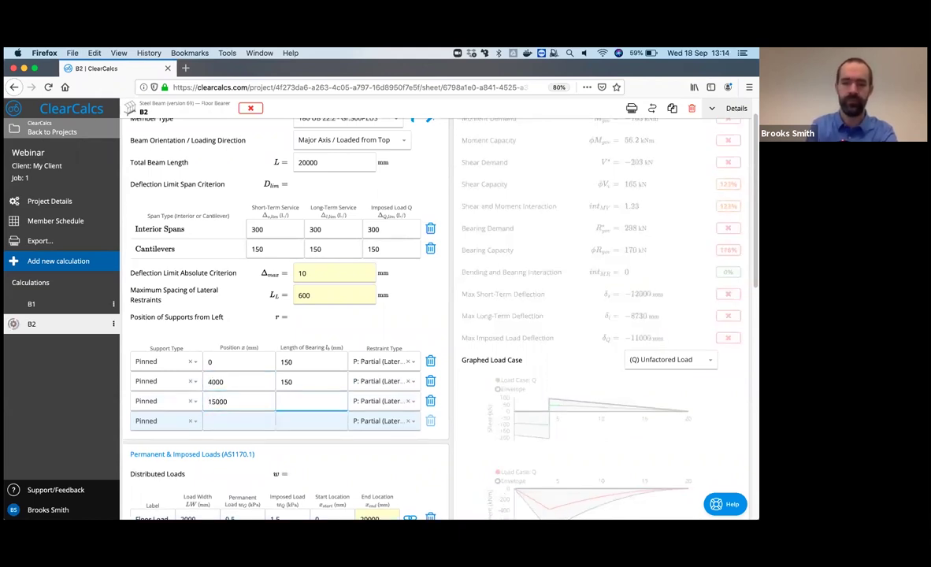
type("150")
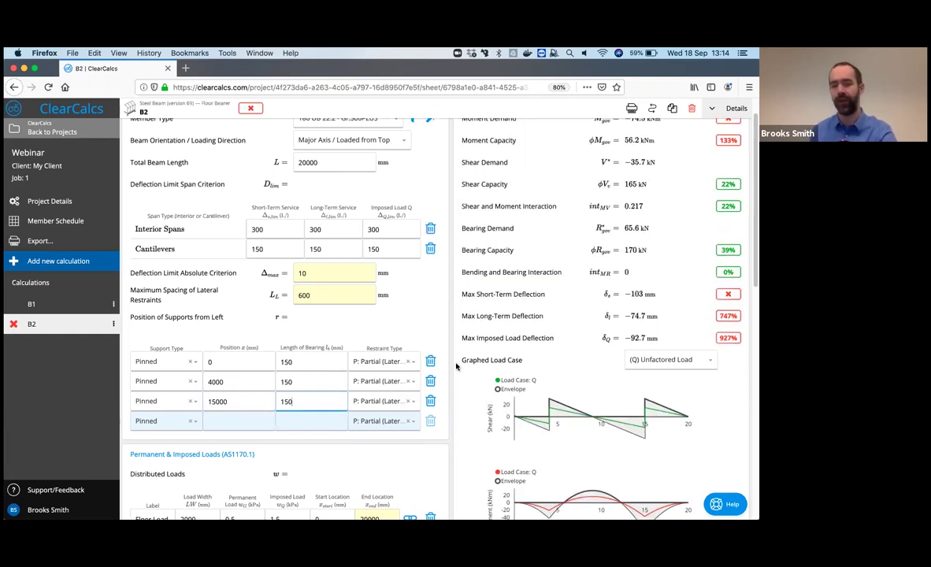
scroll(464, 408, "down", 1)
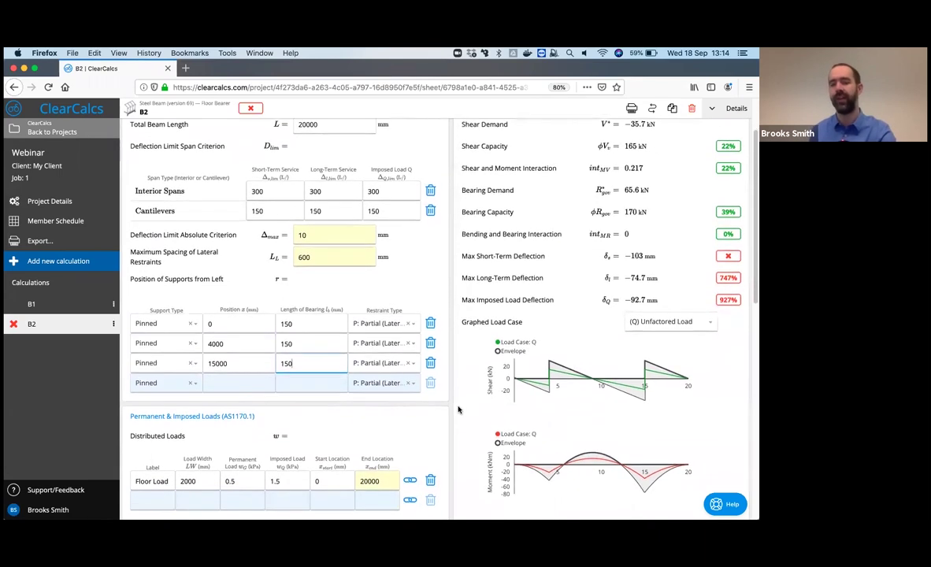
scroll(460, 409, "down", 2)
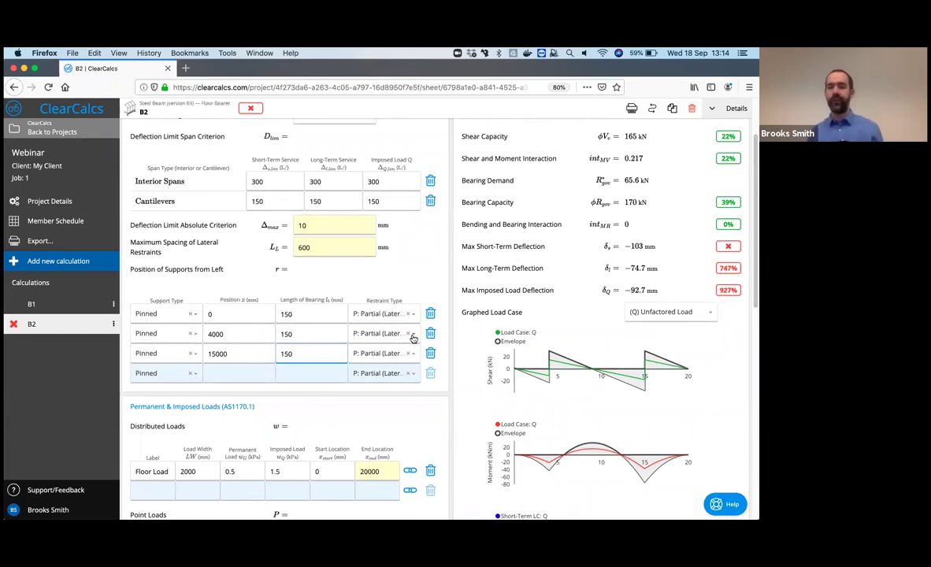
- Give the 4000 mm support the 'L: Lateral at Critical Flange' restraint type
left_click(413, 337)
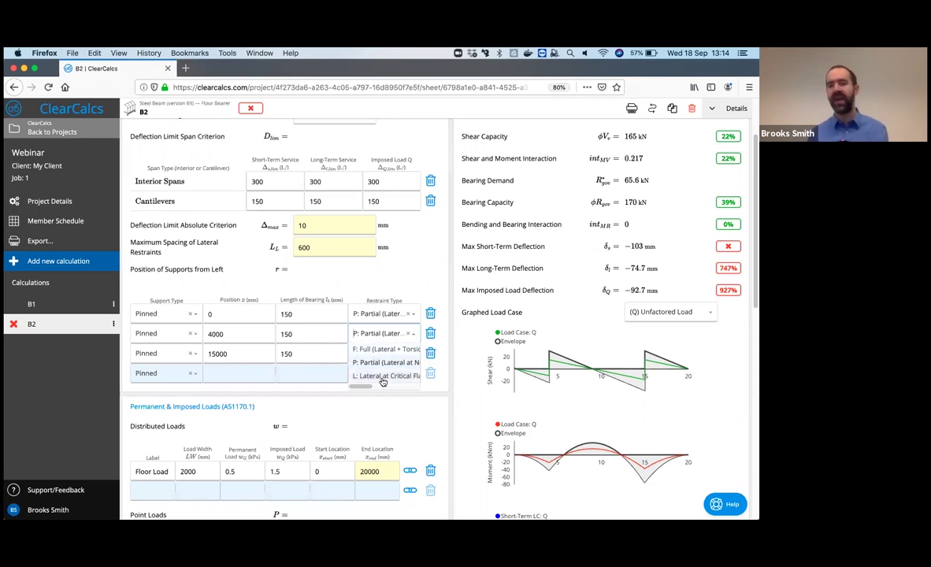
left_click(384, 377)
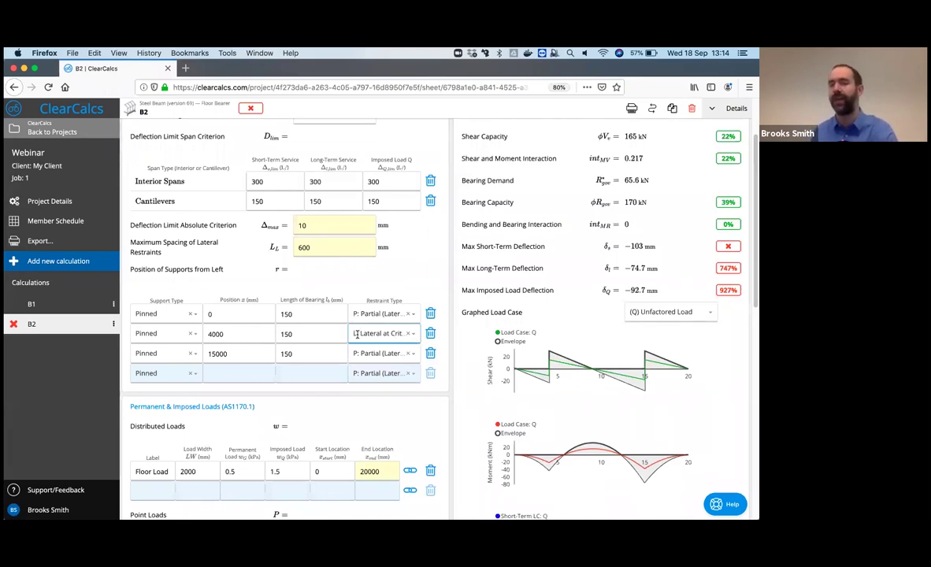
scroll(441, 345, "down", 1)
scroll(441, 345, "down", 4)
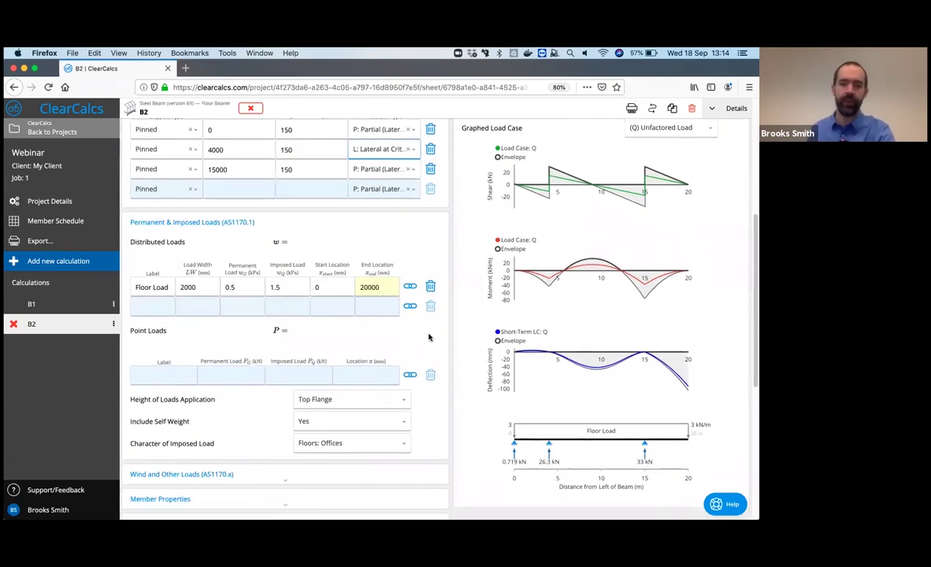
scroll(429, 337, "down", 3)
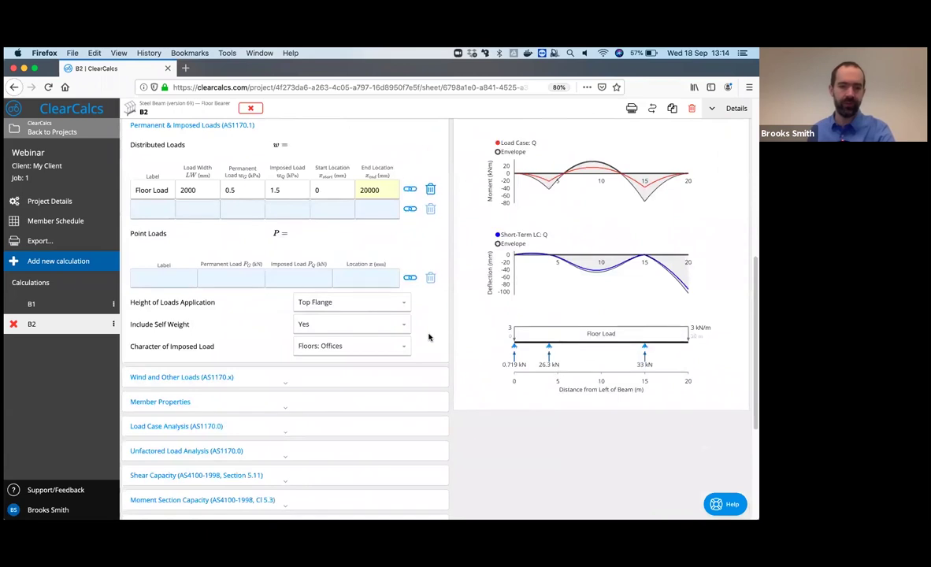
scroll(428, 337, "down", 3)
scroll(429, 337, "up", 7)
scroll(429, 337, "up", 1)
scroll(429, 337, "down", 10)
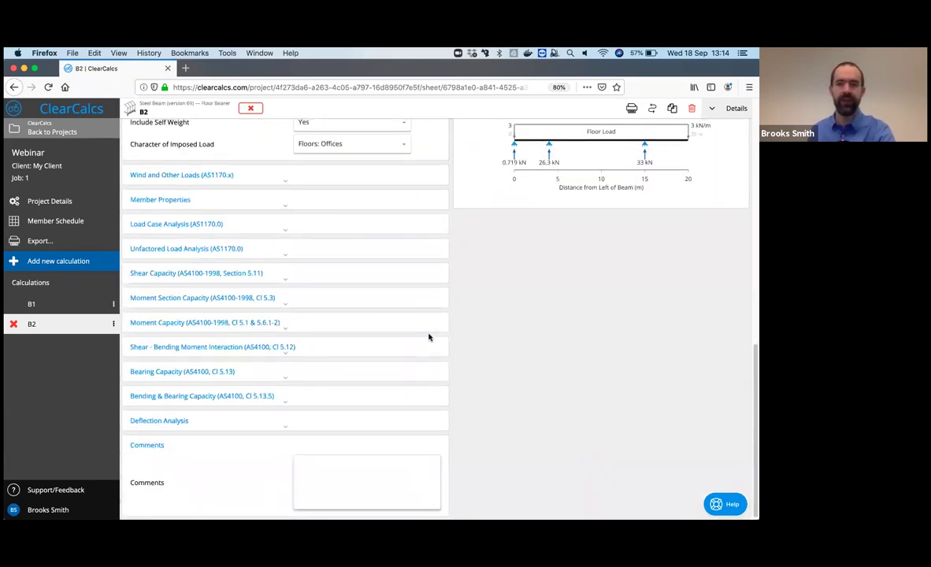
scroll(428, 337, "up", 15)
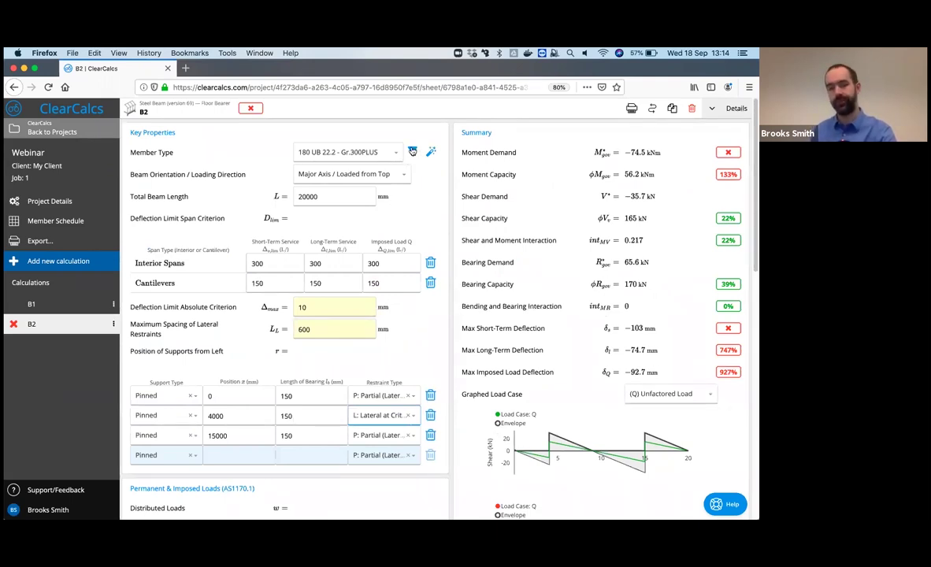
left_click(412, 151)
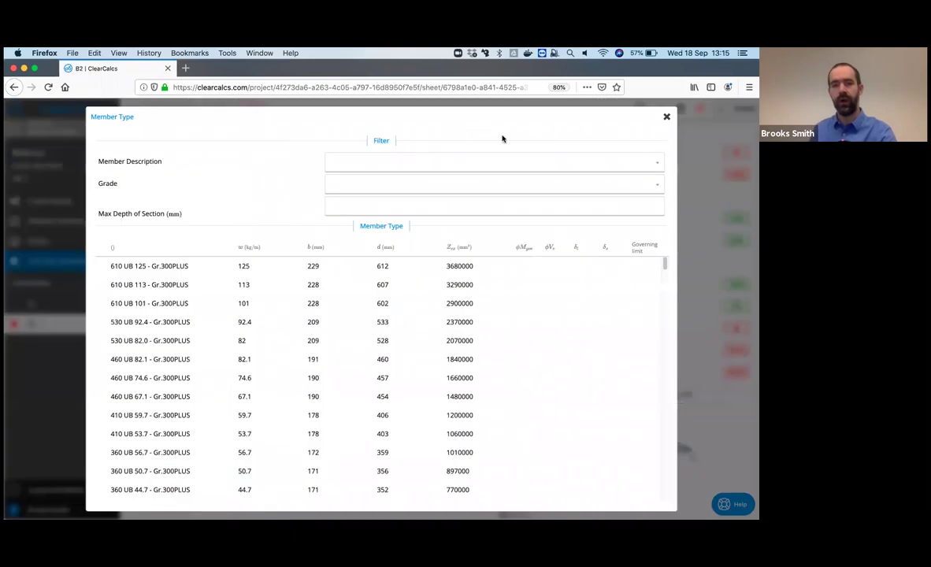
left_click(666, 117)
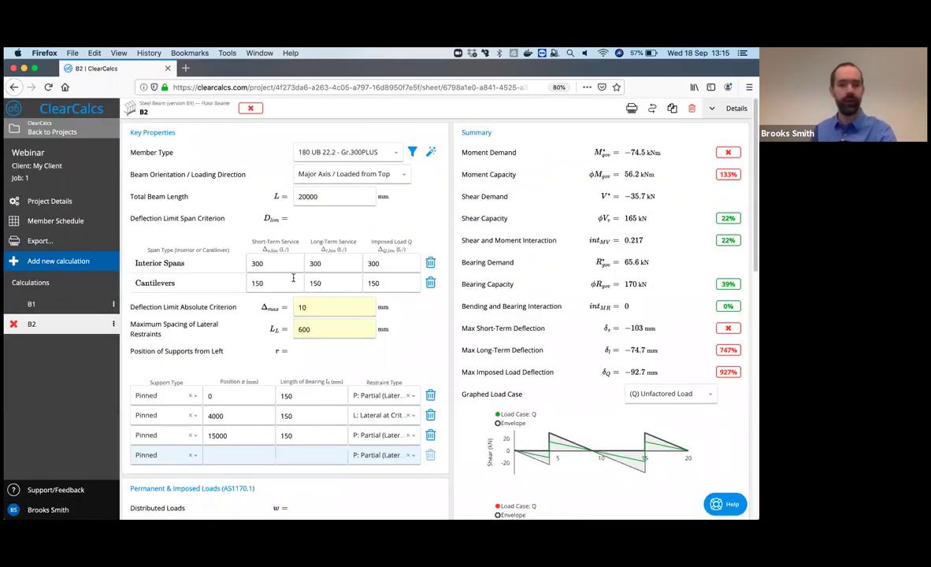
left_click(258, 260)
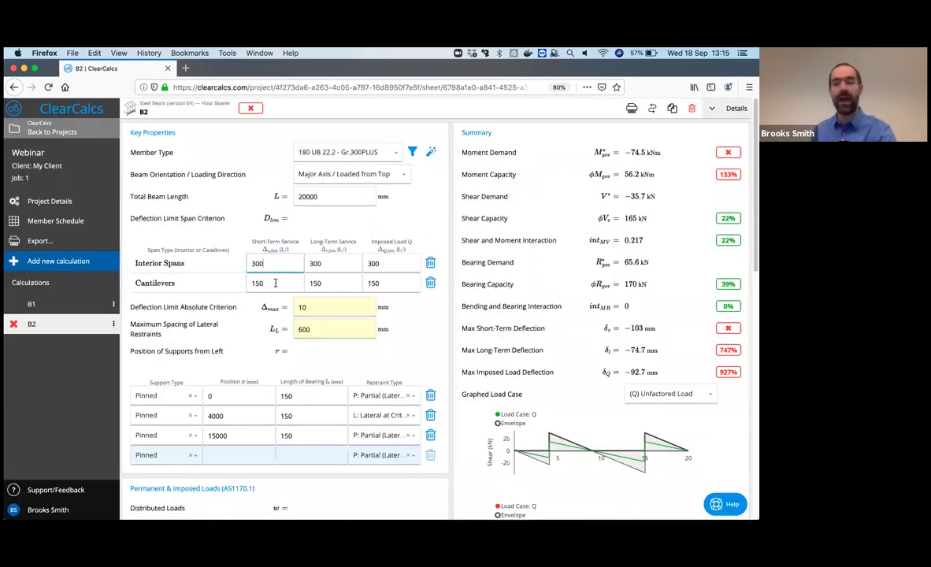
left_click(275, 283)
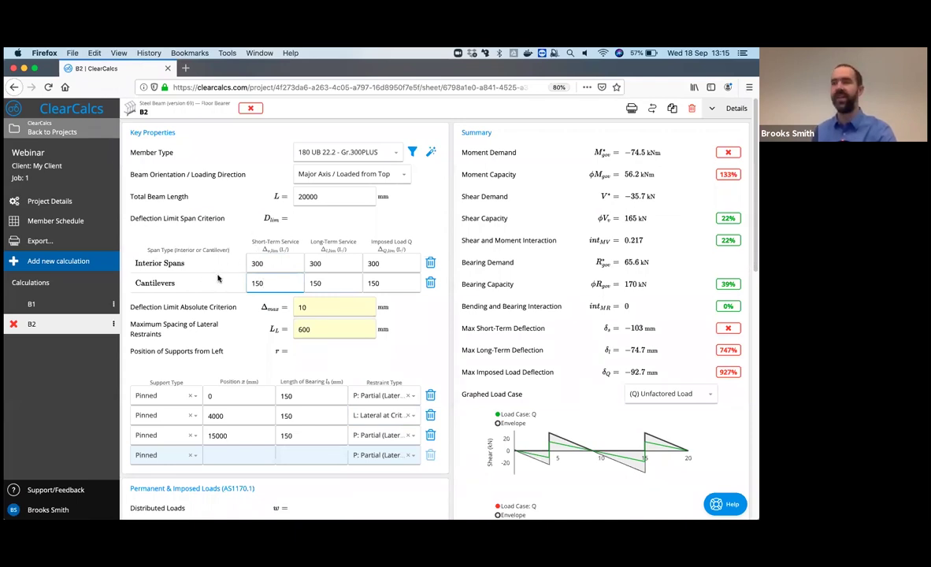
left_click(252, 265)
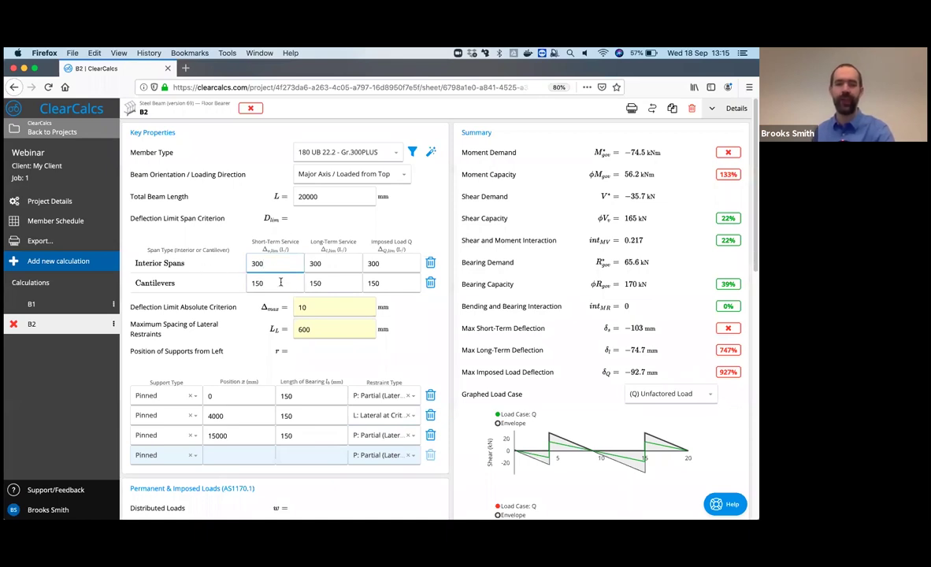
left_click(335, 267)
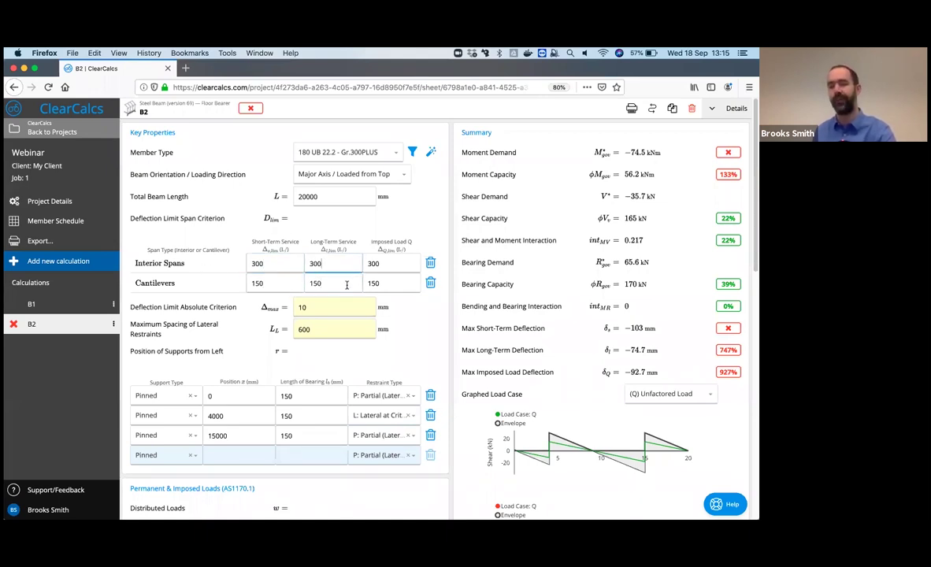
left_click(372, 266)
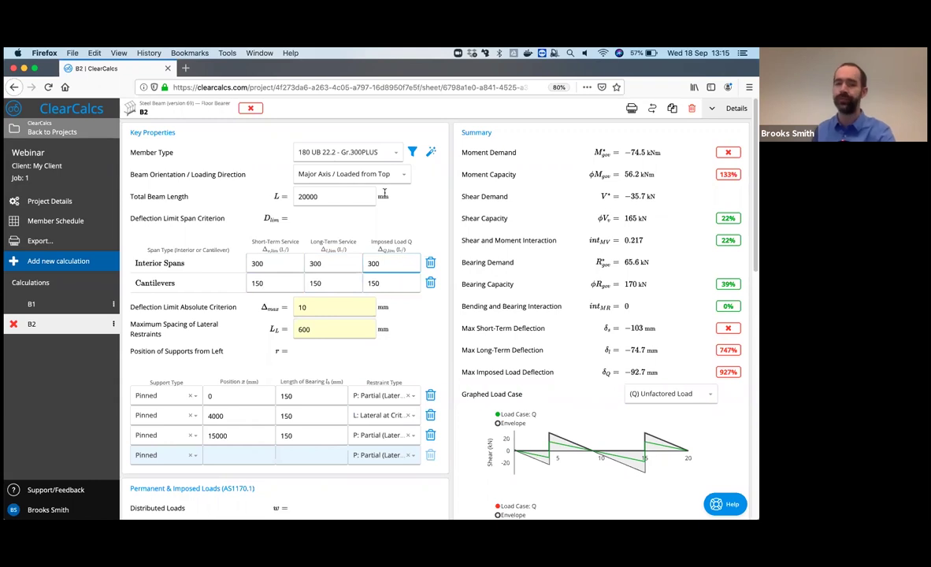
left_click(411, 154)
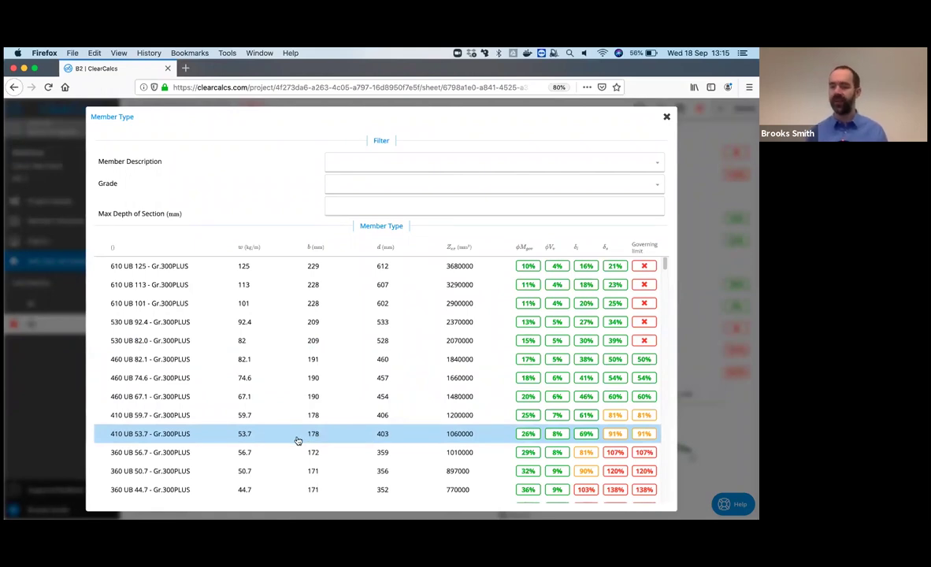
- Pick the 410 UB 53.7 - Gr.300PLUS section for beam B2
left_click(298, 438)
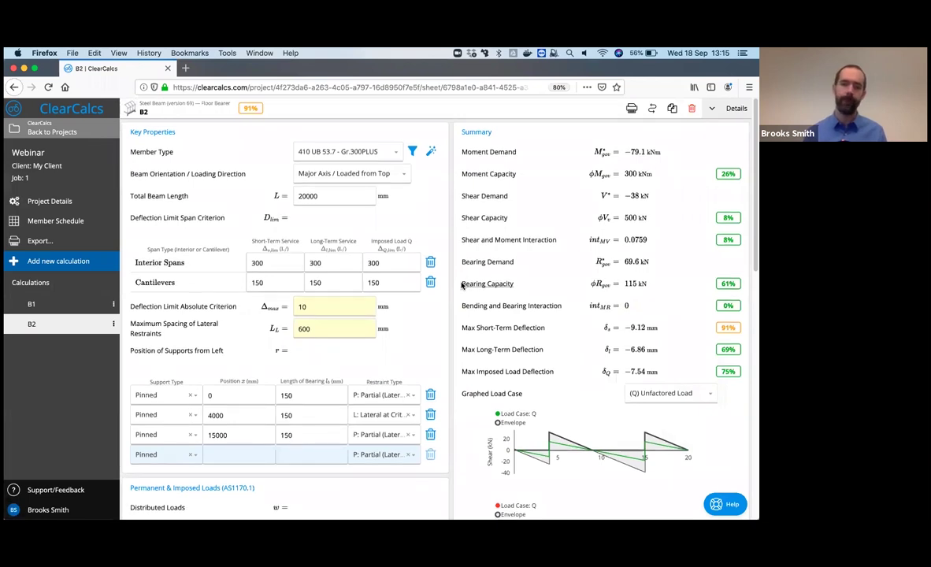
scroll(462, 286, "down", 5)
scroll(462, 286, "down", 10)
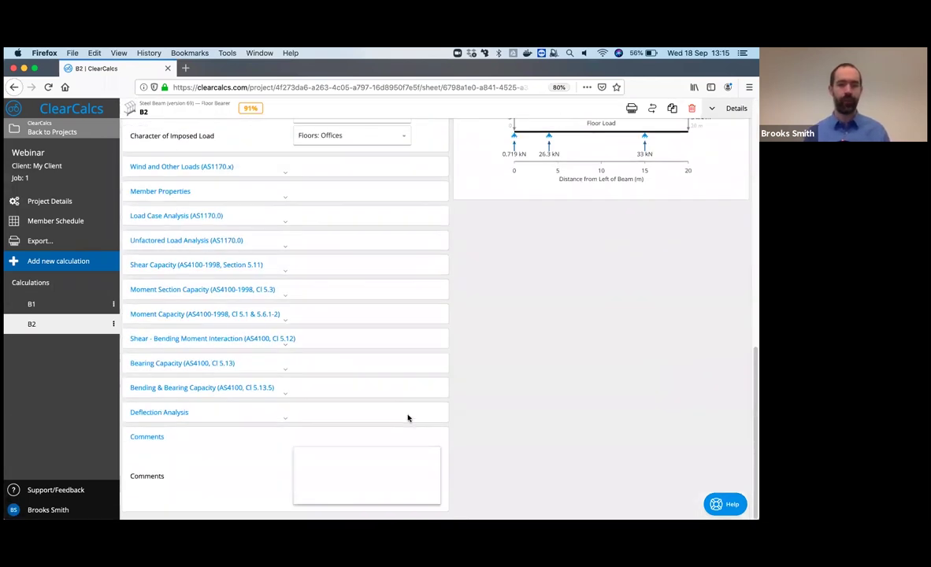
left_click(235, 314)
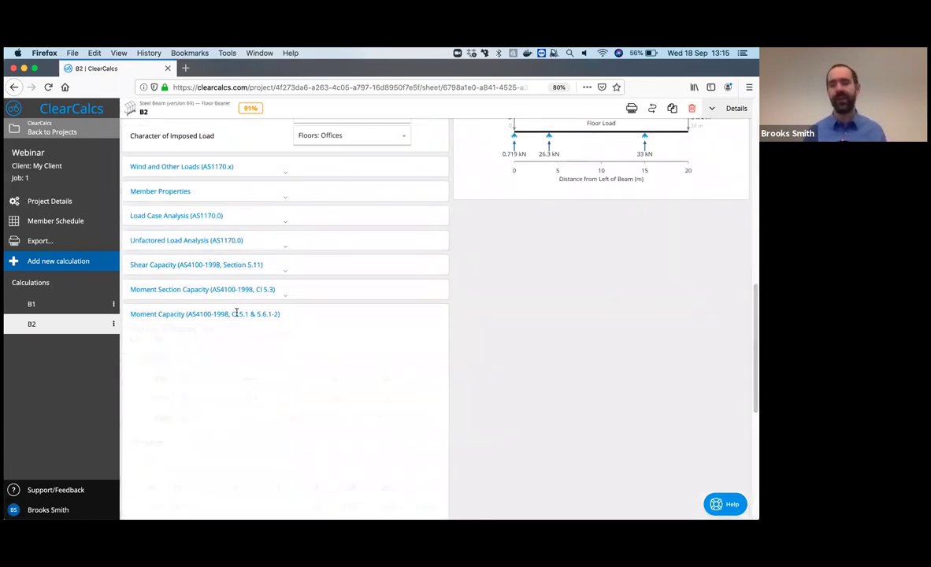
scroll(246, 381, "down", 3)
scroll(246, 381, "down", 2)
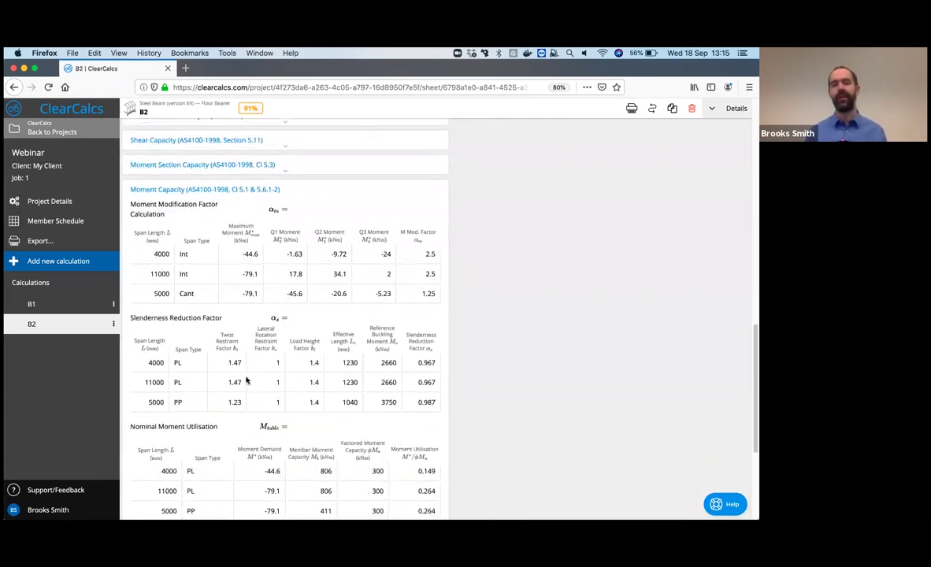
scroll(211, 239, "down", 1)
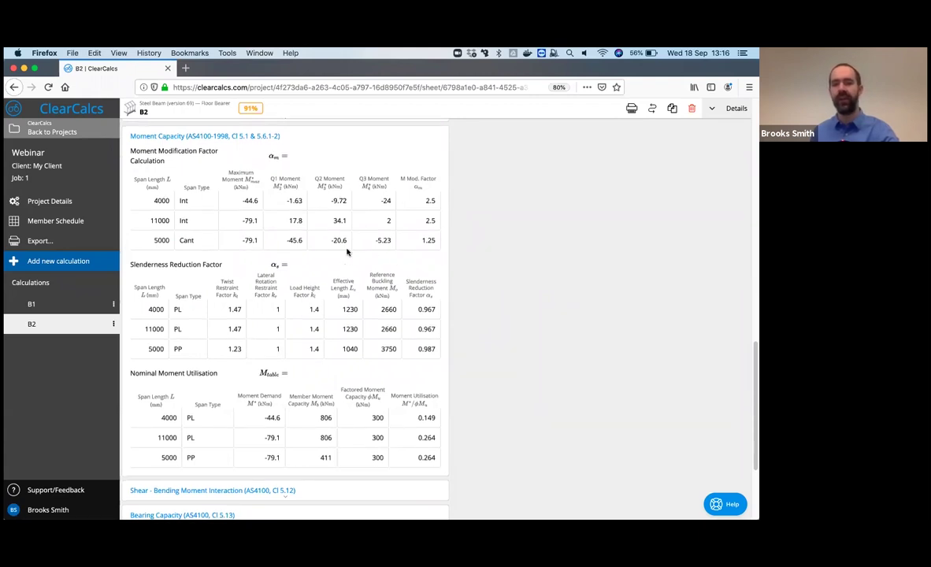
scroll(196, 150, "down", 1)
scroll(197, 150, "up", 1)
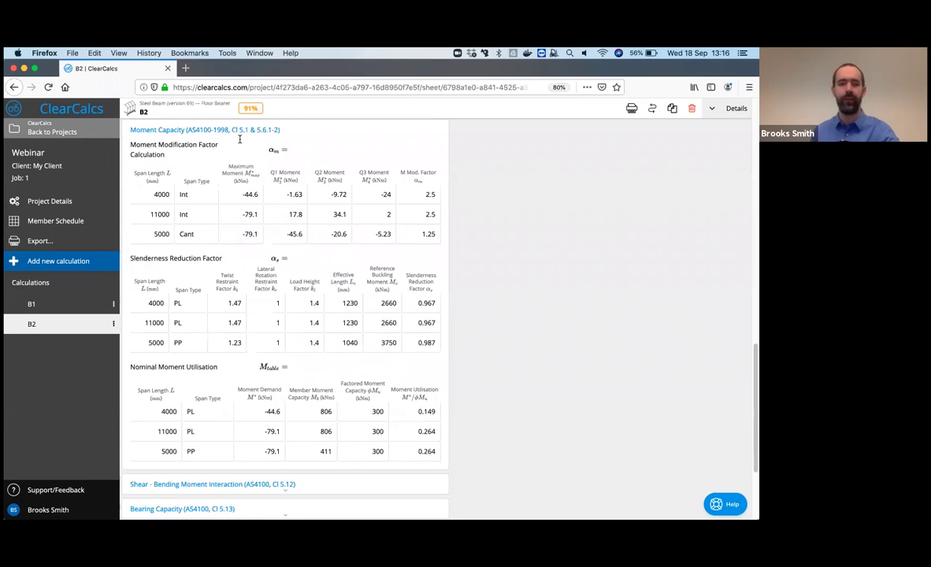
left_click(256, 128)
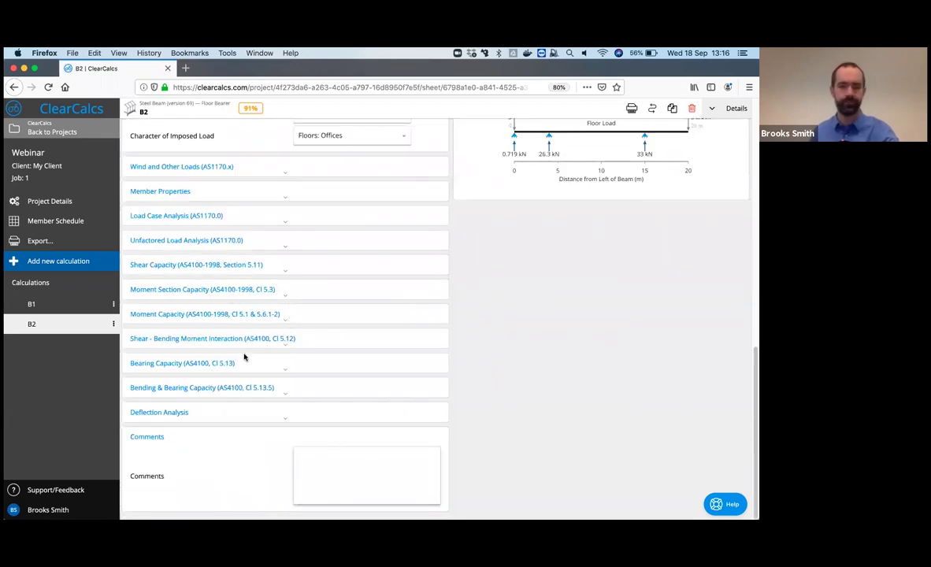
left_click(217, 362)
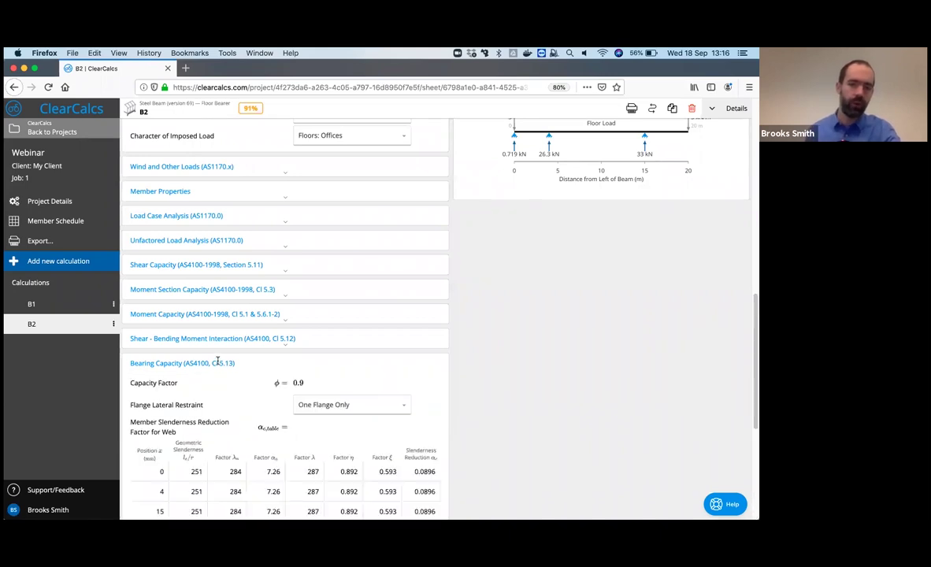
scroll(218, 361, "down", 5)
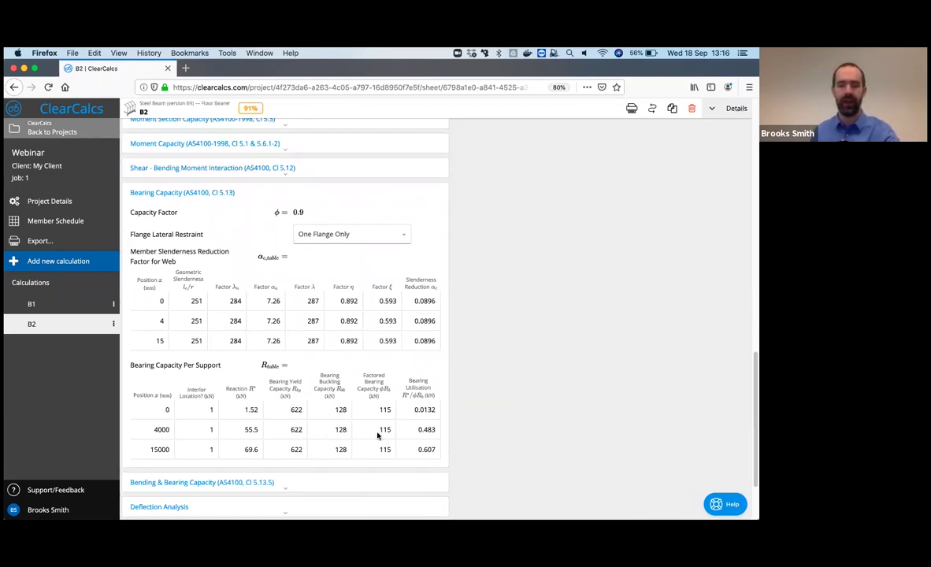
left_click(276, 195)
scroll(534, 401, "up", 5)
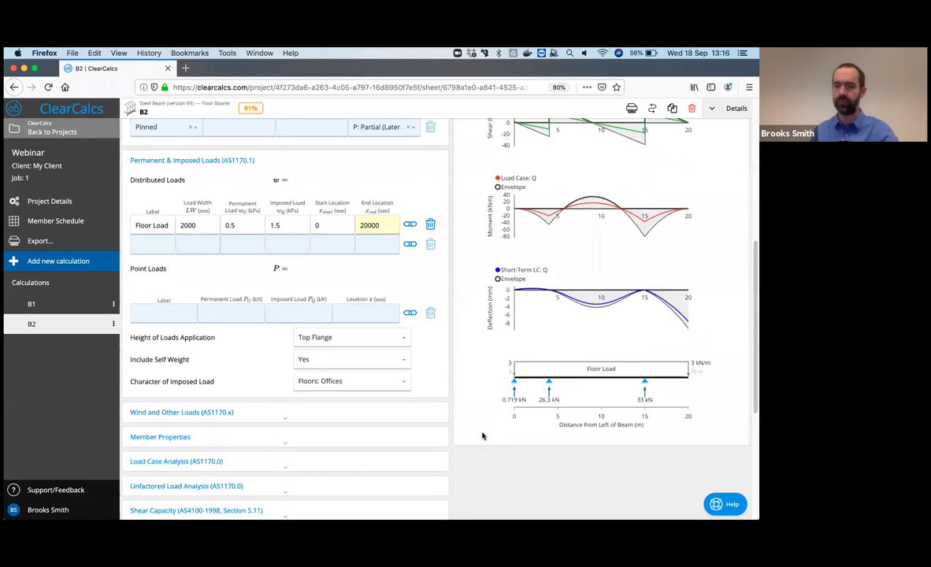
- Scroll B2 back to the top, then advance the slideshow past Outline to slide 39, 'Summing It Up'
scroll(530, 444, "up", 3)
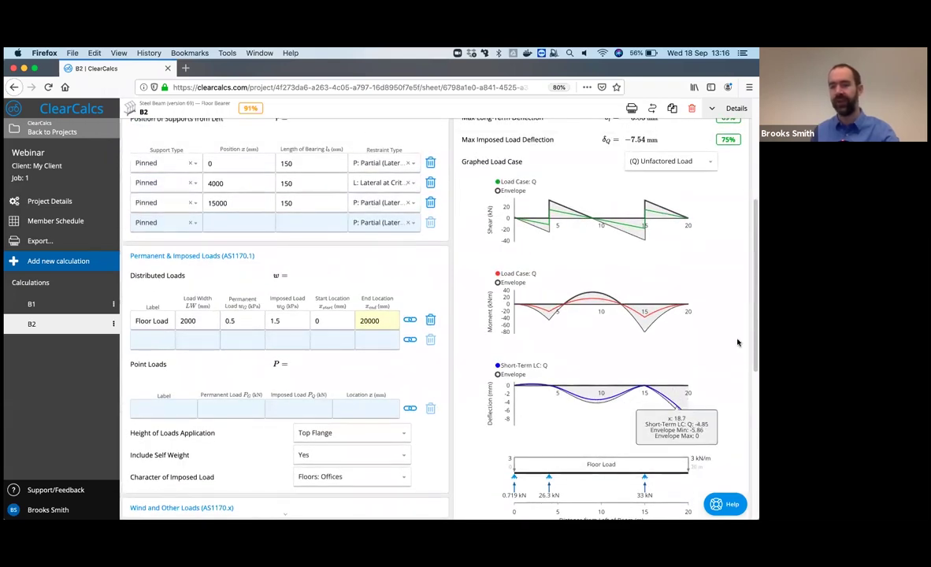
scroll(741, 331, "up", 1)
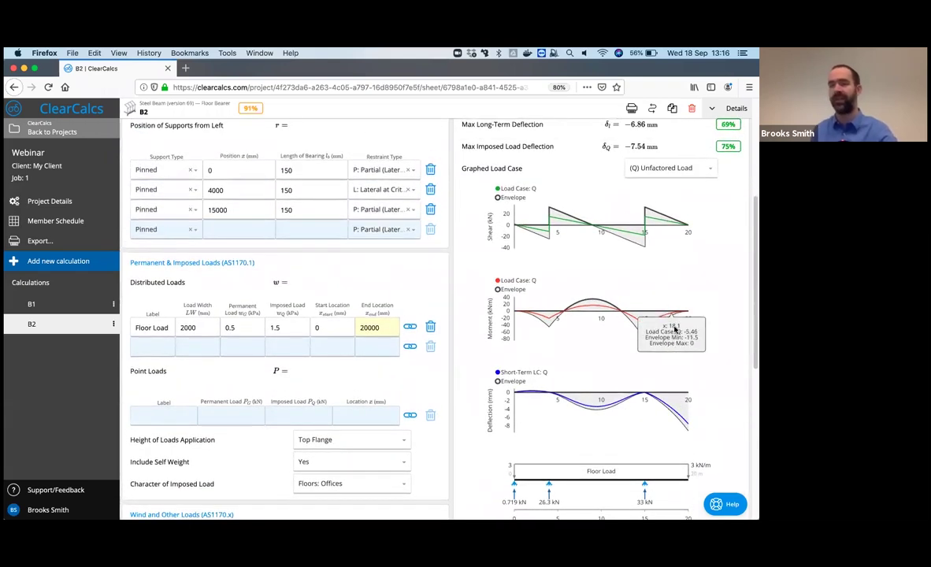
scroll(662, 327, "up", 7)
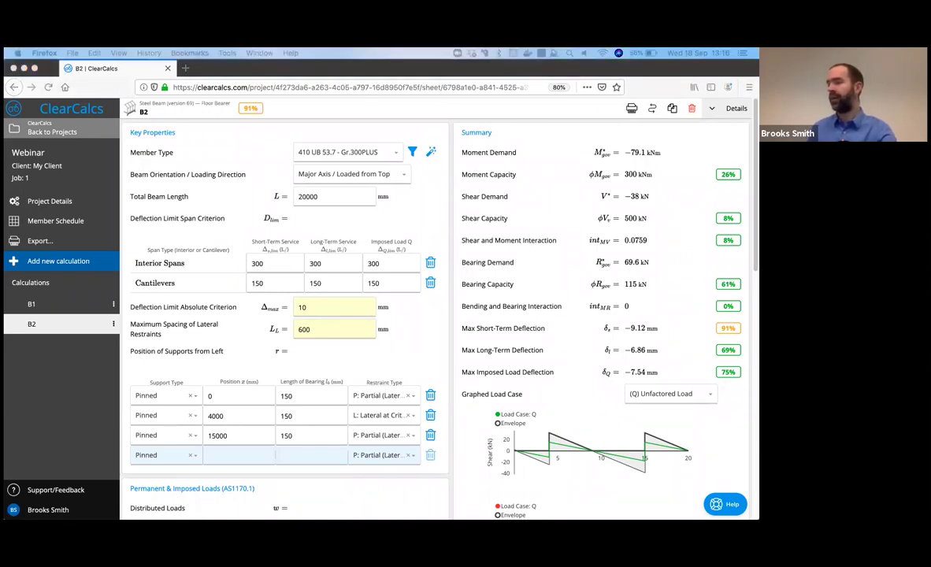
key("super+Tab")
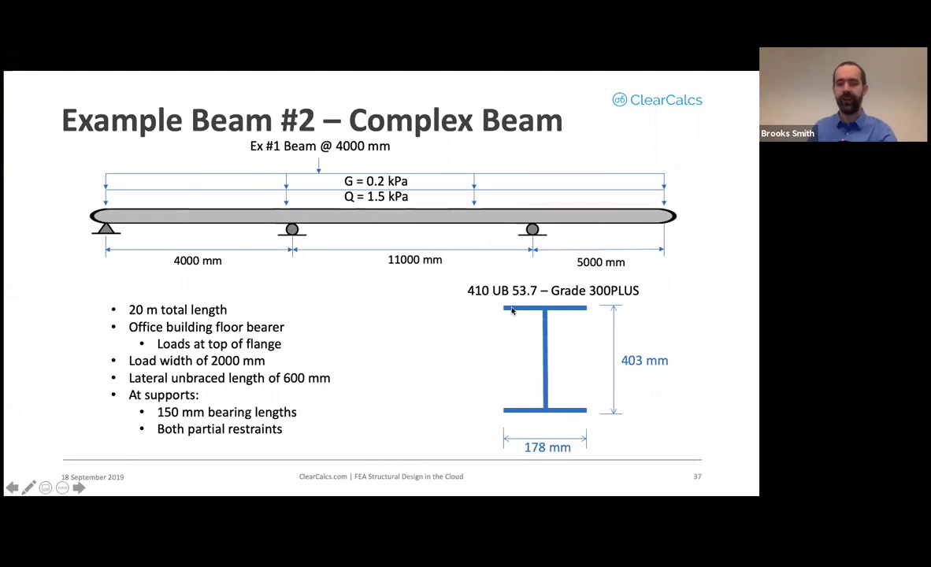
key("Right")
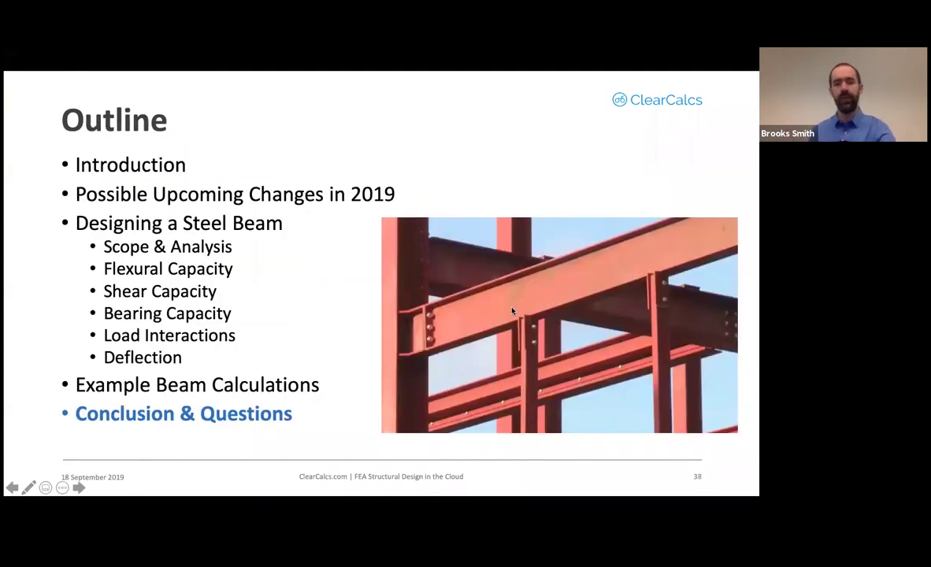
key("Right")
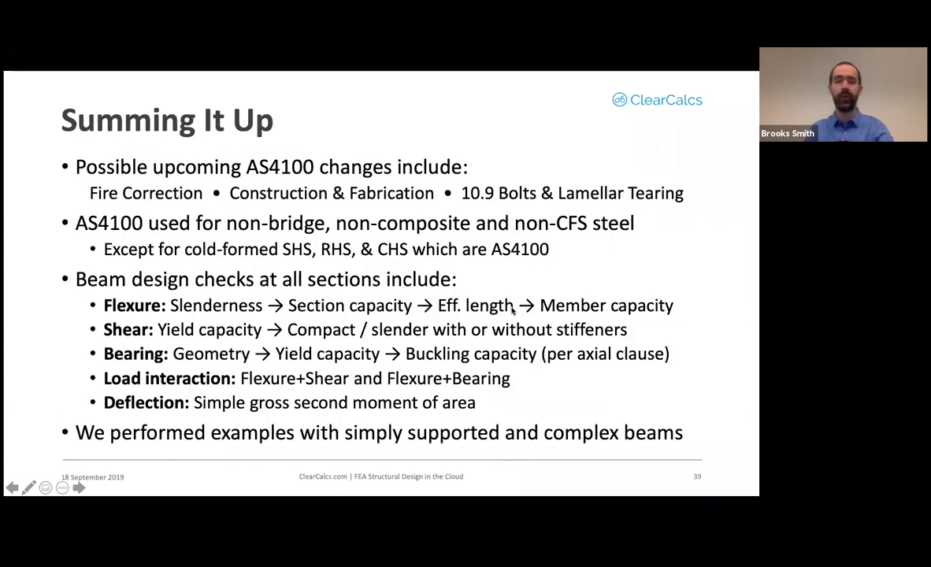